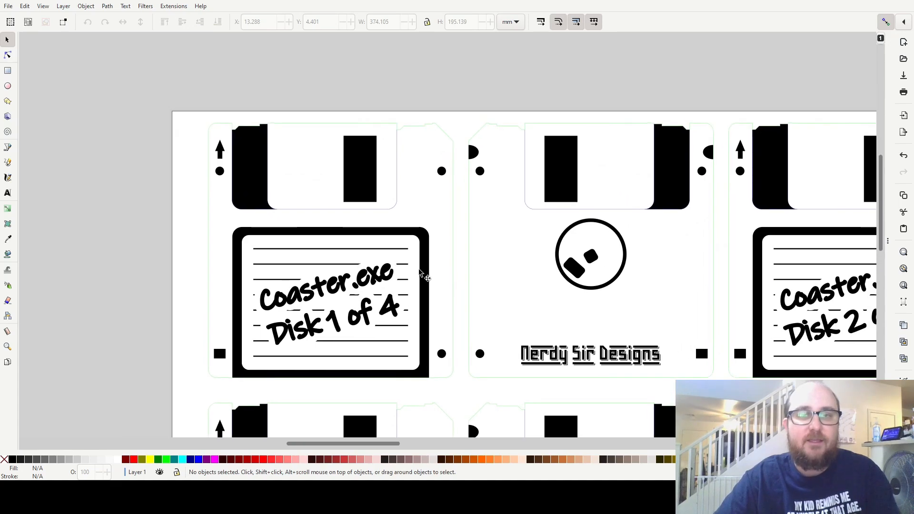
left_click(435, 126)
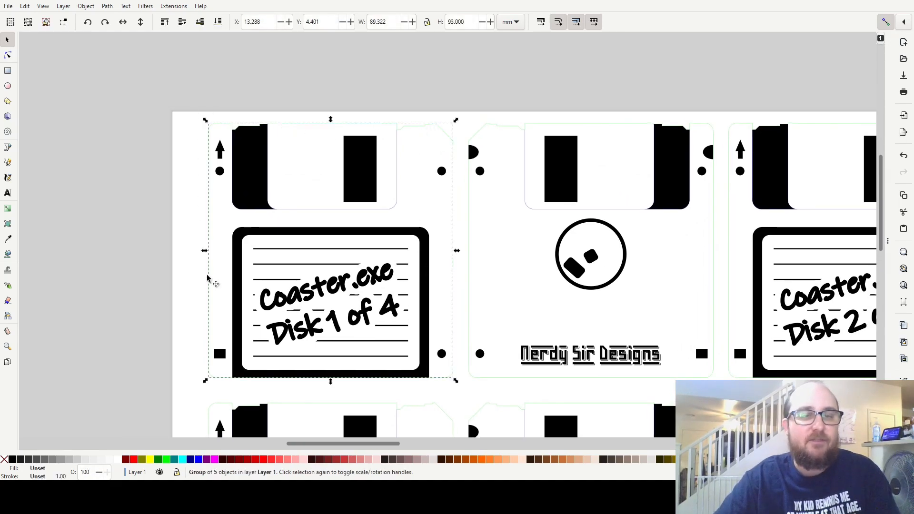
left_click(373, 93)
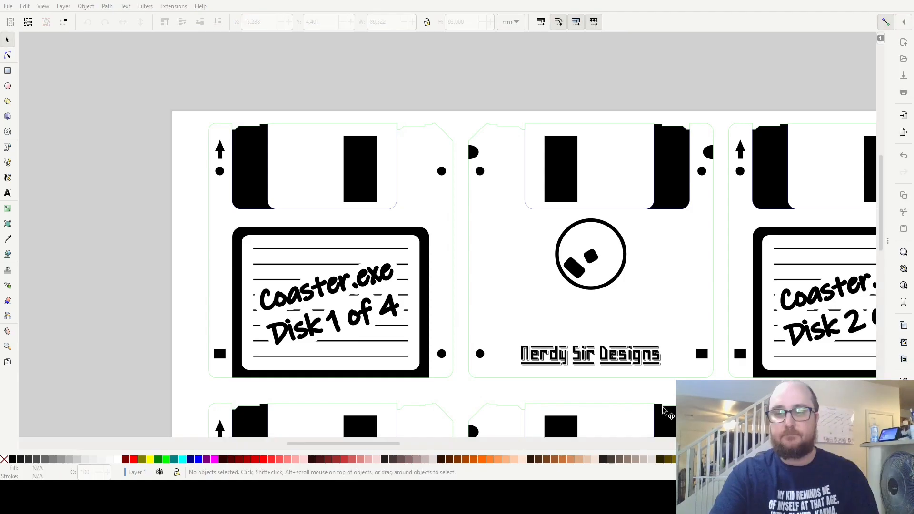
left_click(375, 170)
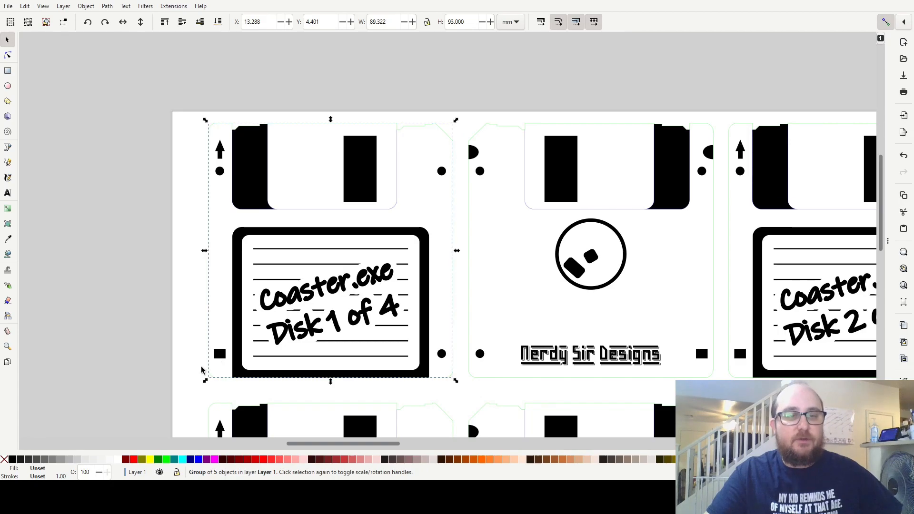
left_click(200, 379)
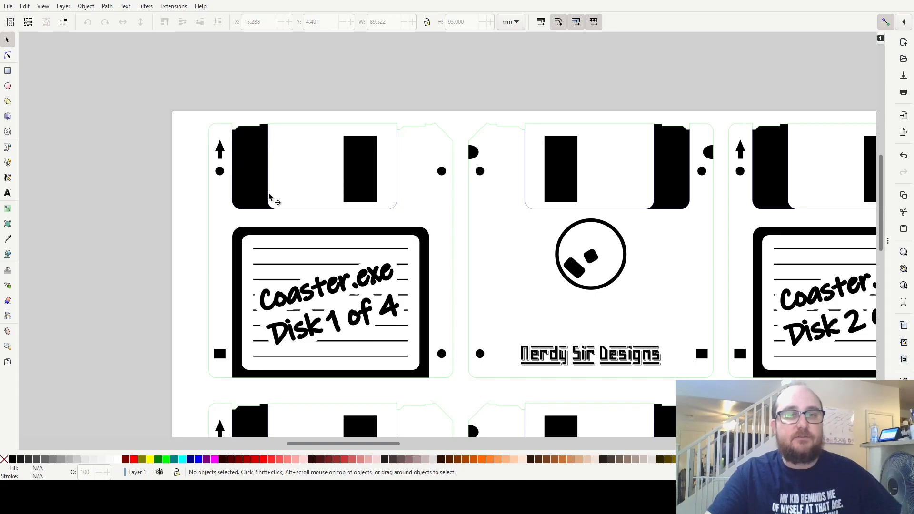
left_click(369, 167)
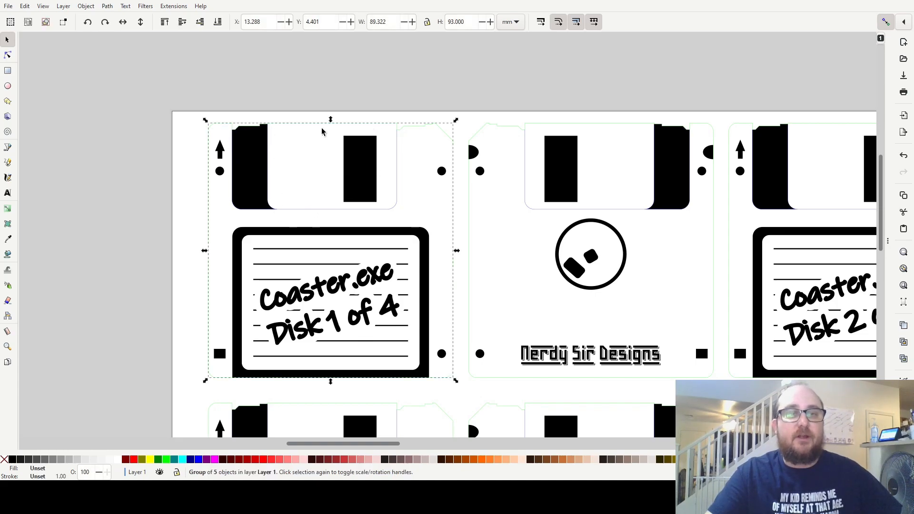
left_click(138, 299)
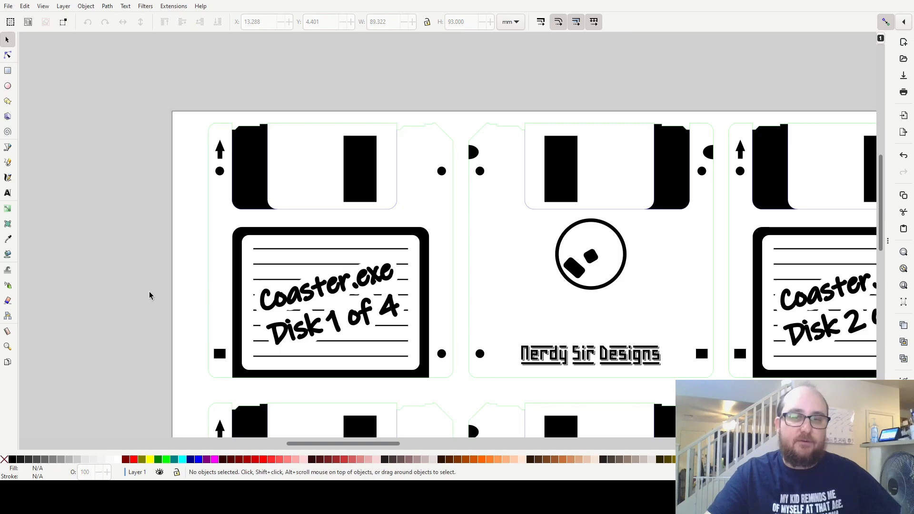
left_click_drag(630, 259, 515, 247)
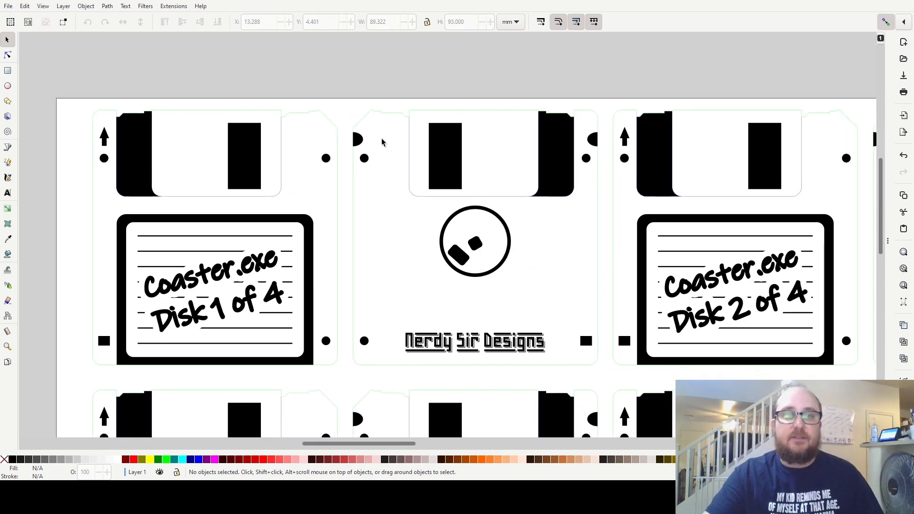
left_click(524, 159)
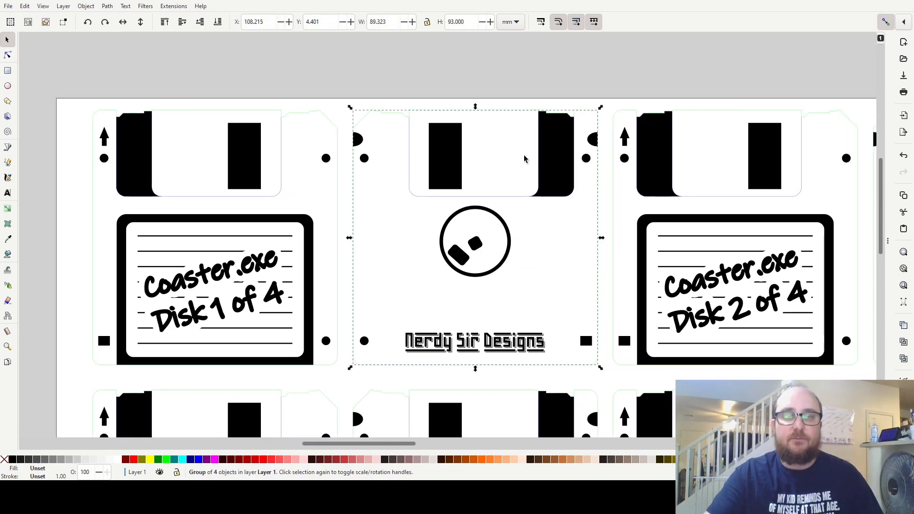
left_click(546, 259)
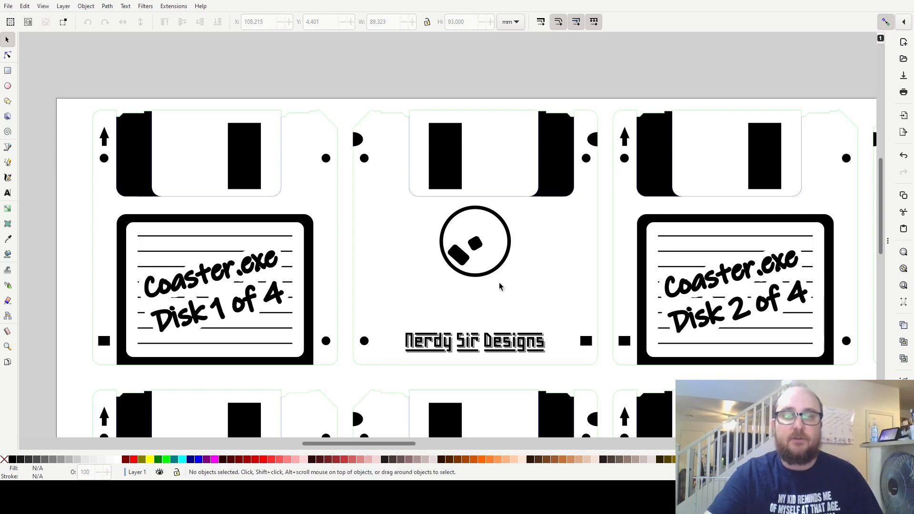
Set the stroke width of the Disk 1 front group and its neighbouring back group to 1.4 mm.
left_click(554, 142)
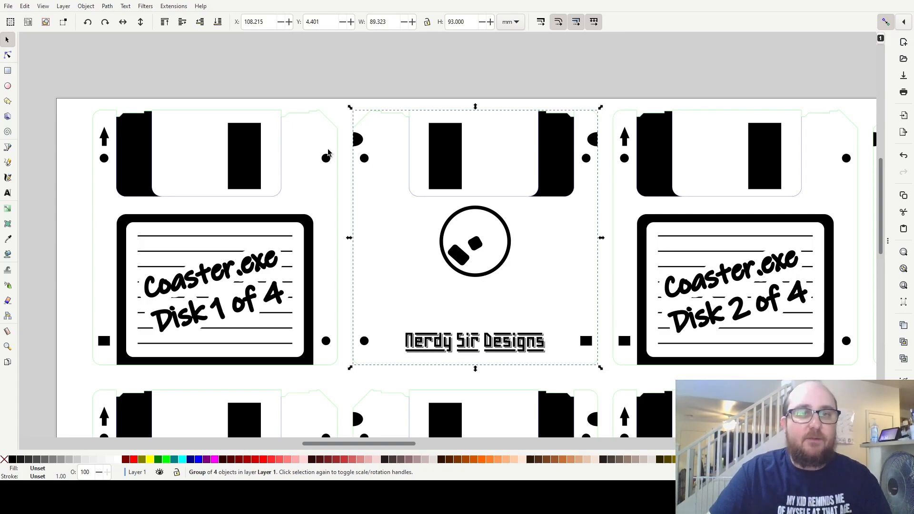
left_click(253, 153, "shift")
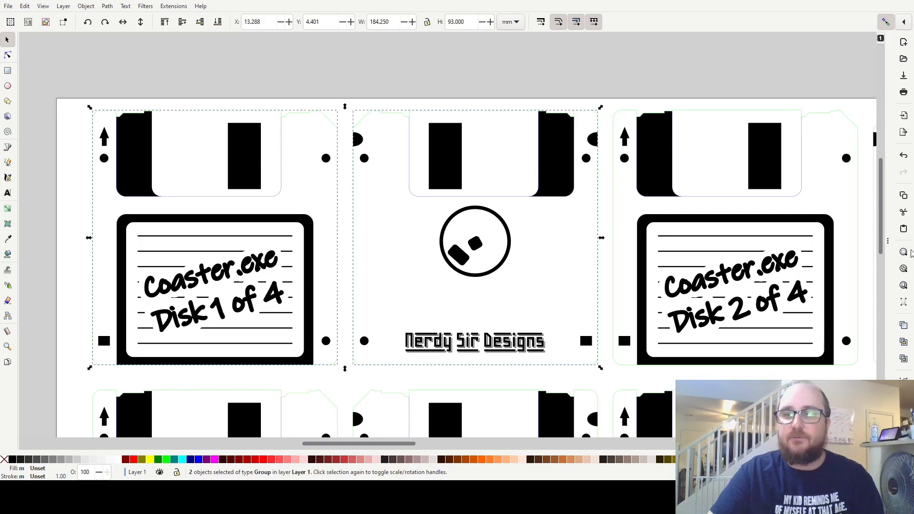
key("ctrl+shift+a")
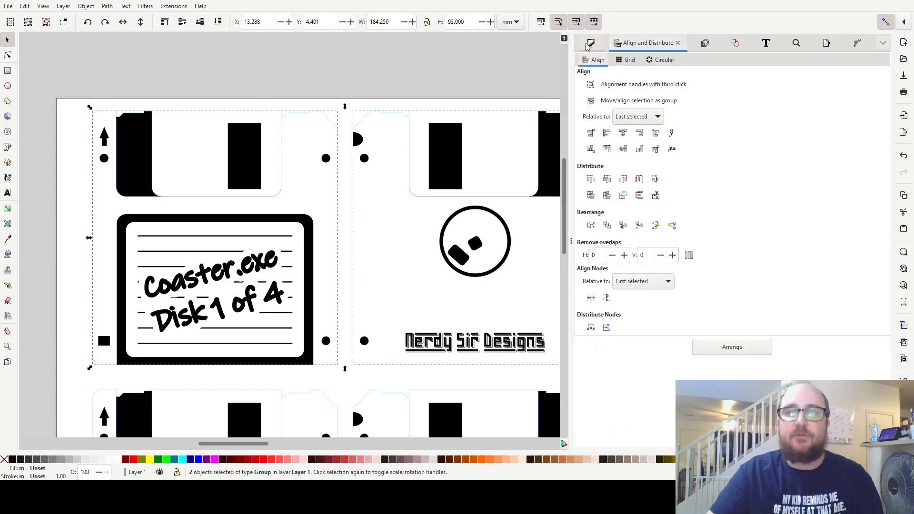
key("ctrl+shift+f")
left_click(672, 60)
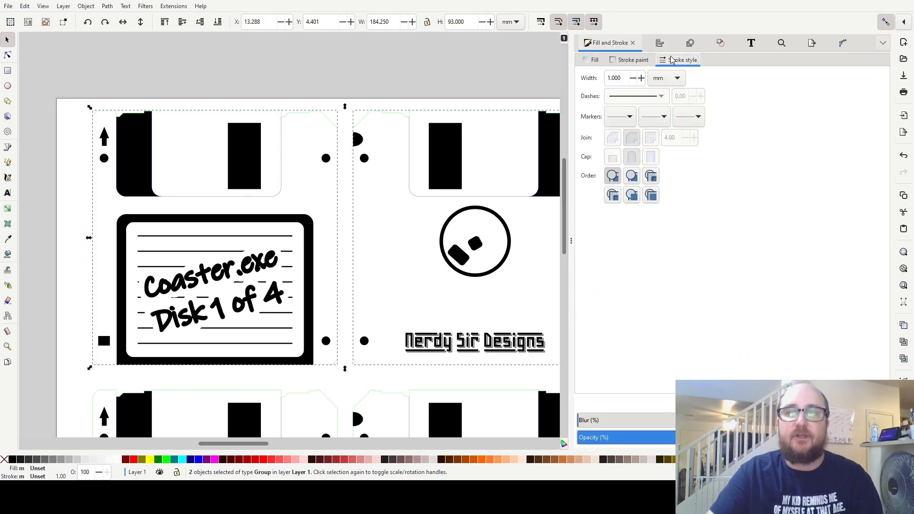
left_click(642, 78)
left_click(642, 79)
left_click(642, 78)
left_click(641, 79)
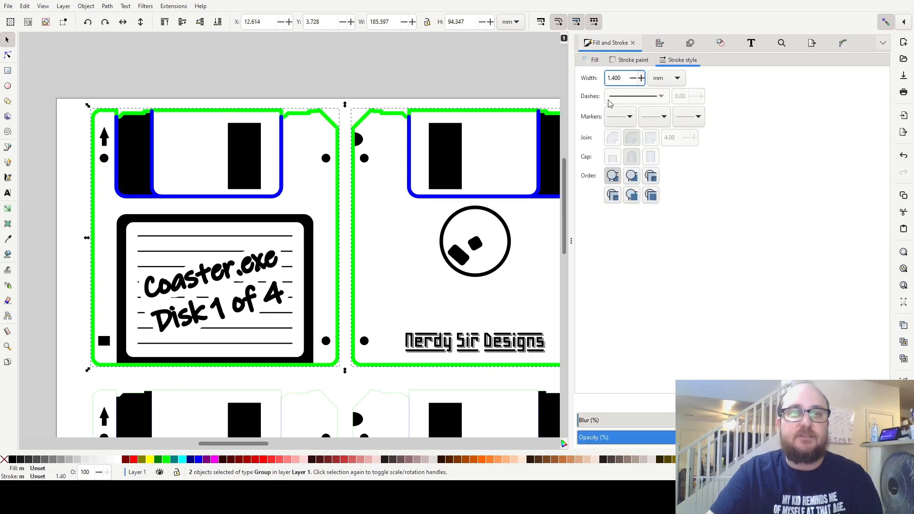
scroll(412, 271, "down", 1)
scroll(410, 108, "right", 3)
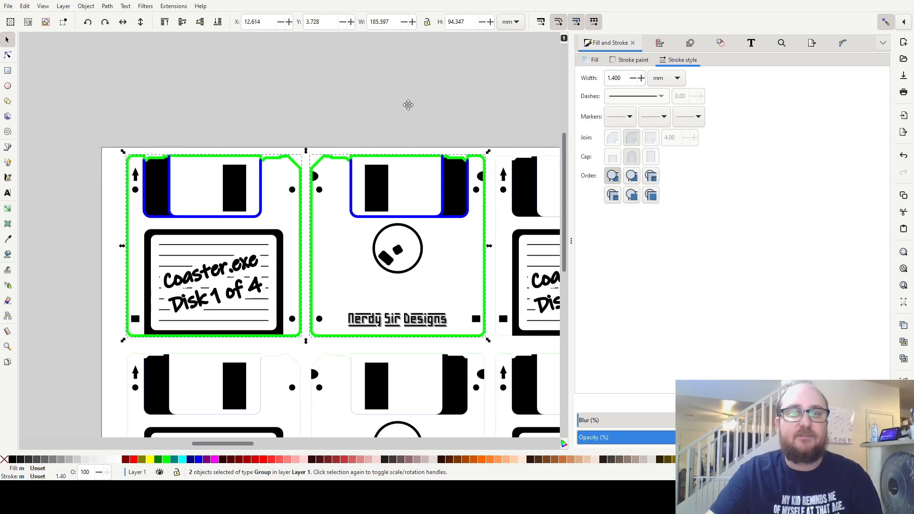
left_click(478, 101)
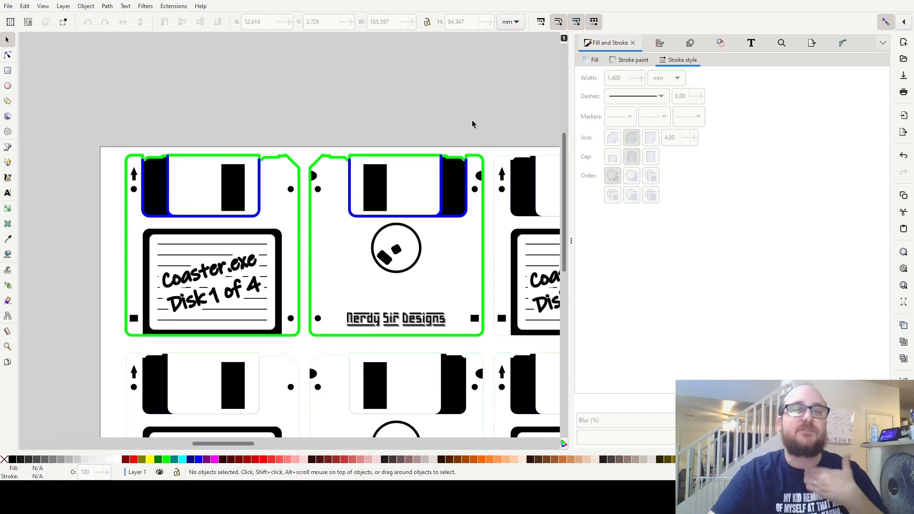
Copy the Disk 1 front and back groups together and paste the pair in the empty area above the page.
left_click(239, 196)
left_click(378, 200, "shift")
left_click_drag(379, 202, 474, 300)
key("ctrl+c")
key("ctrl+v")
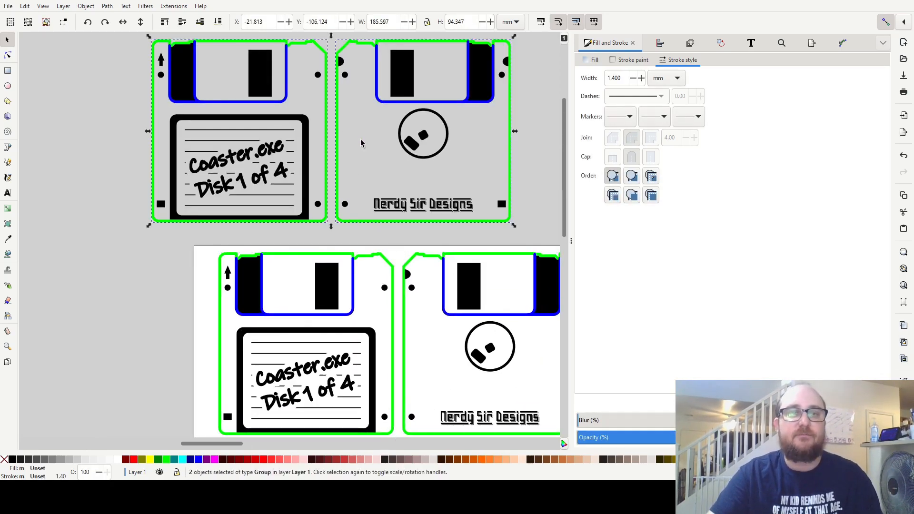
Align the right edges of the two pasted groups so the back lies on top of the front.
scroll(384, 218, "up", 3)
left_click(661, 43)
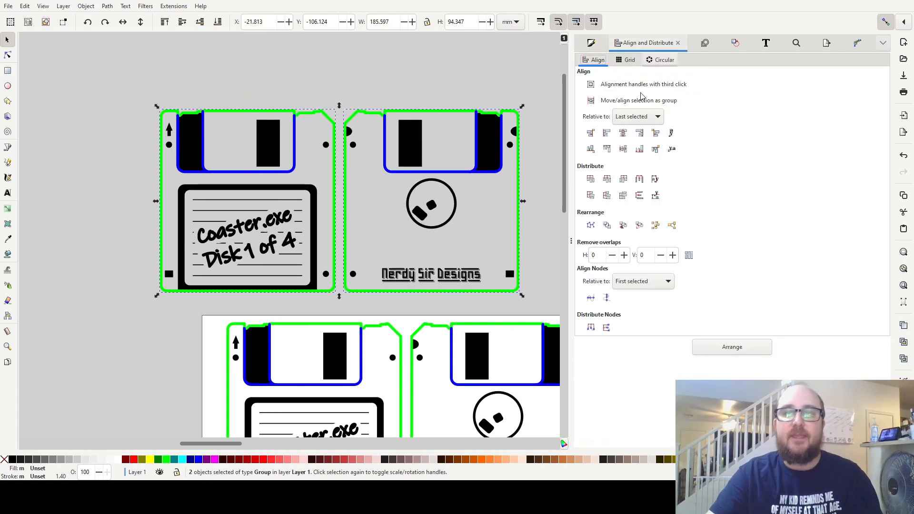
left_click(637, 134)
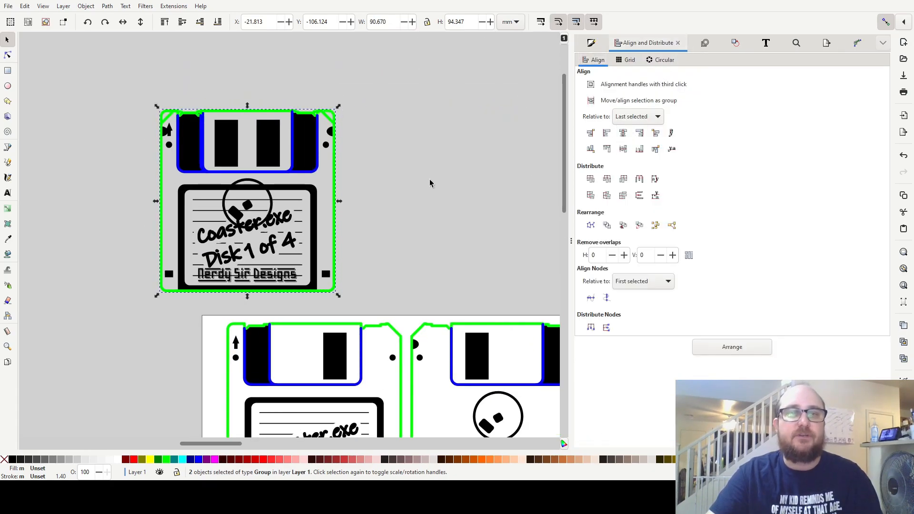
scroll(325, 132, "up", 2)
left_click_drag(346, 102, 350, 153)
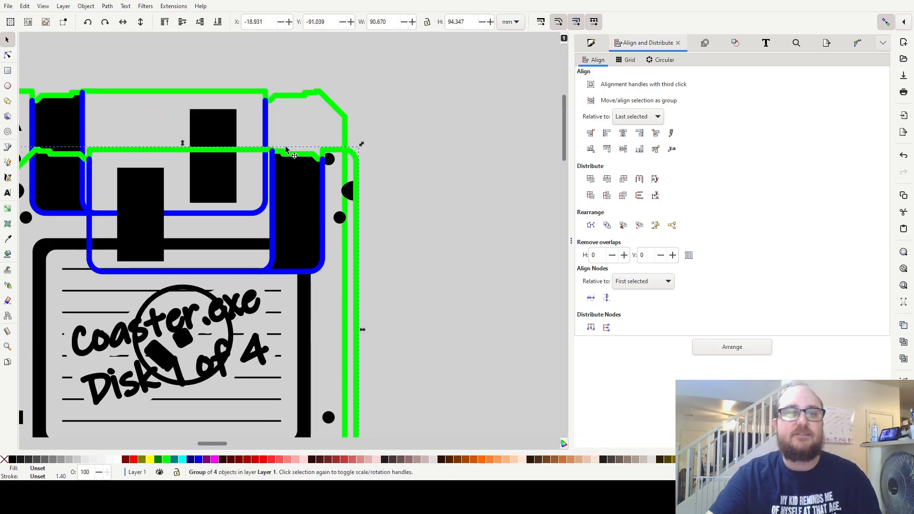
left_click_drag(284, 147, 436, 175)
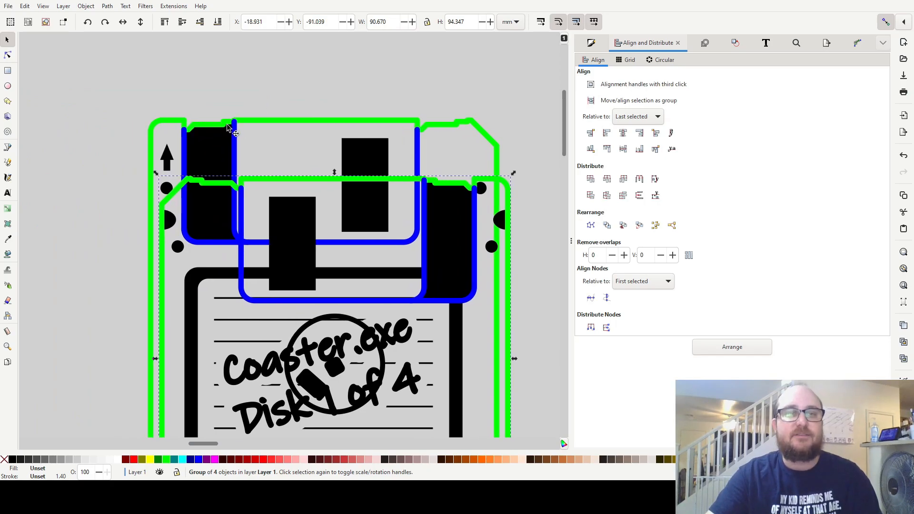
key("ctrl+z")
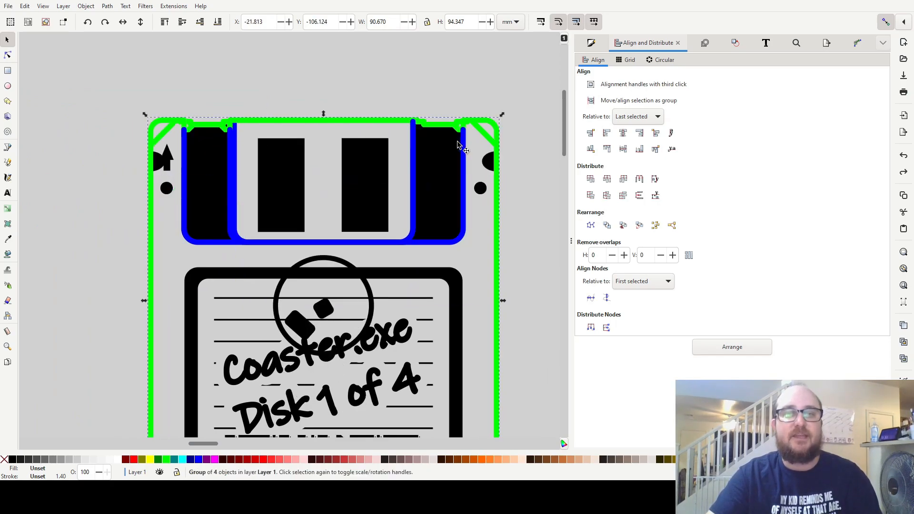
Flip the pasted back group horizontally where it overlaps the front.
left_click(122, 26)
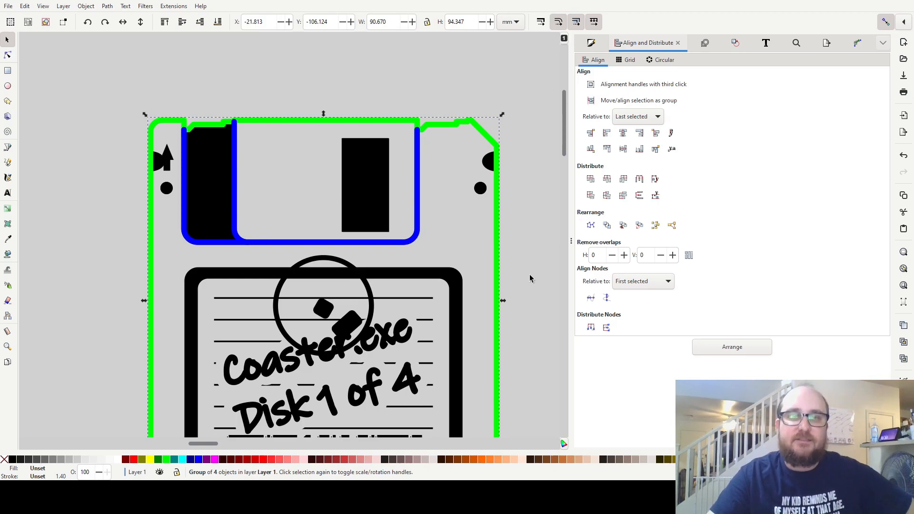
left_click_drag(530, 276, 526, 269)
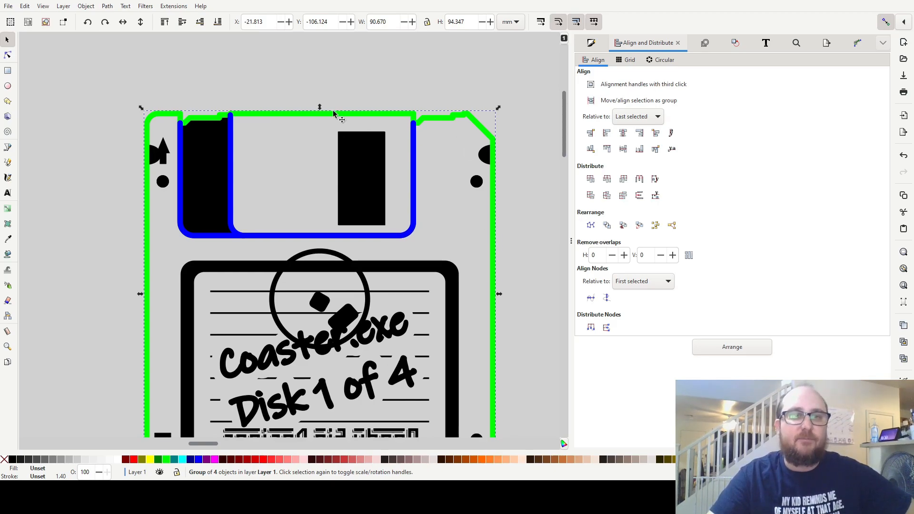
left_click_drag(433, 256, 392, 243)
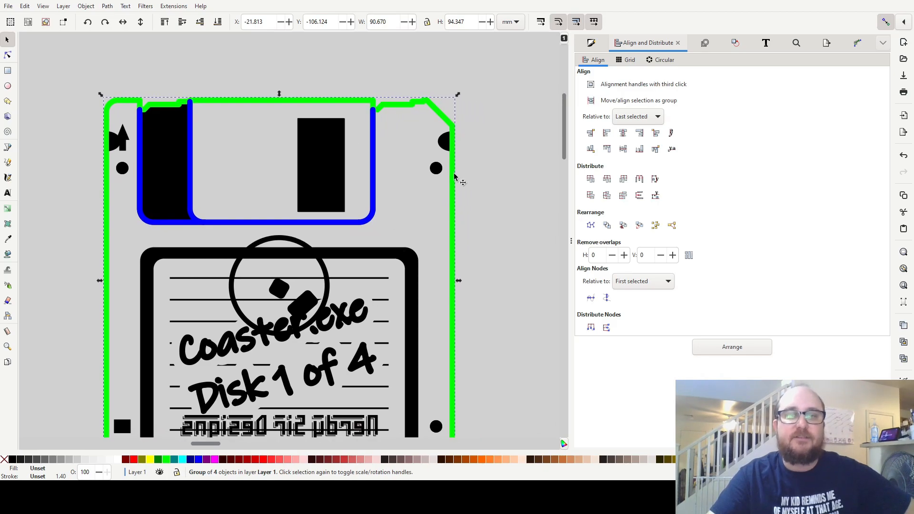
Move the mirrored back group down off the pasted front, over the page's upper edge.
scroll(412, 210, "down", 1)
left_click_drag(413, 210, 384, 171)
left_click_drag(316, 142, 438, 401)
Duplicate the pasted Disk 1 front, place the duplicate beside the original on the same level and flip it horizontally.
left_click(314, 136)
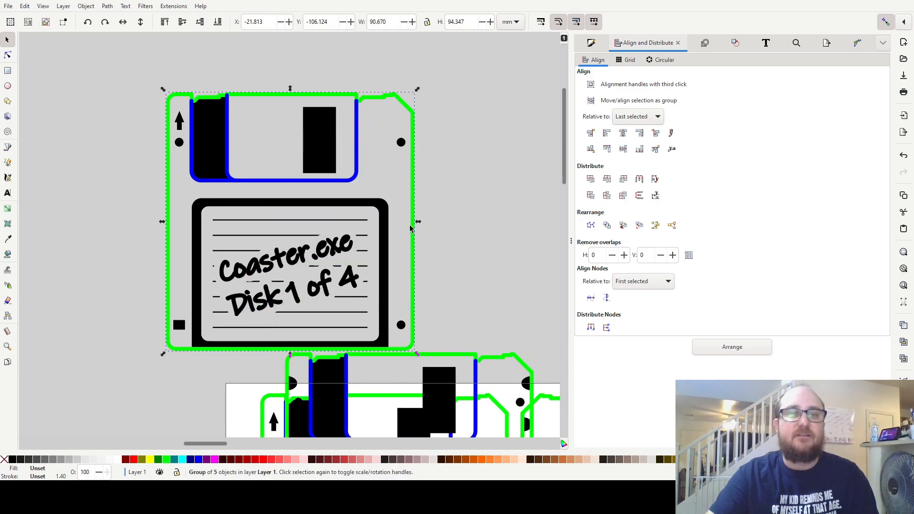
left_click_drag(403, 224, 363, 198)
key("ctrl+d")
left_click_drag(187, 128, 467, 125)
left_click_drag(441, 131, 301, 160)
left_click(124, 22)
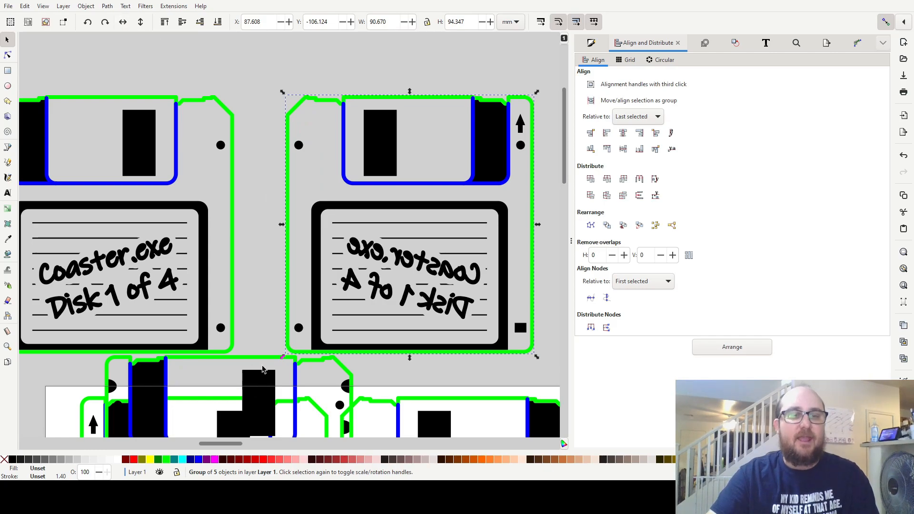
Move the mirrored back group onto the mirrored front duplicate and centre the two both horizontally and vertically.
left_click_drag(259, 381, 368, 162)
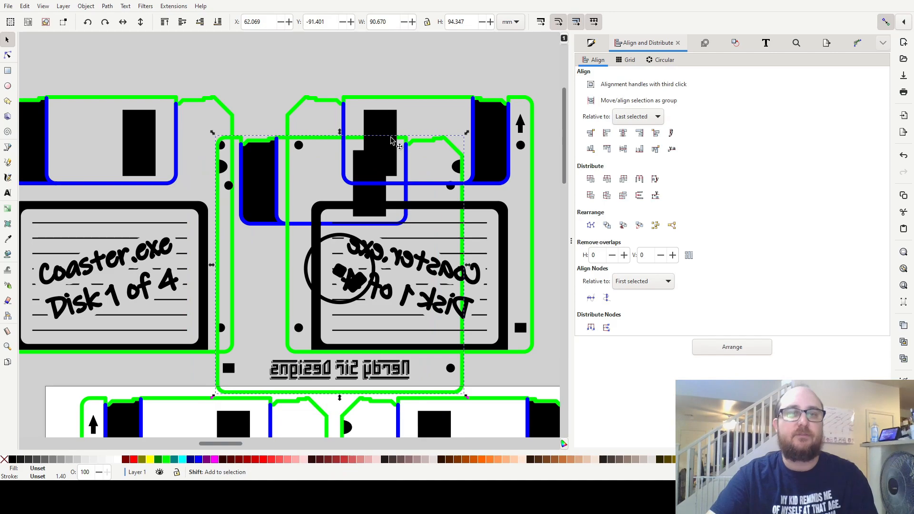
left_click_drag(266, 189, 310, 213)
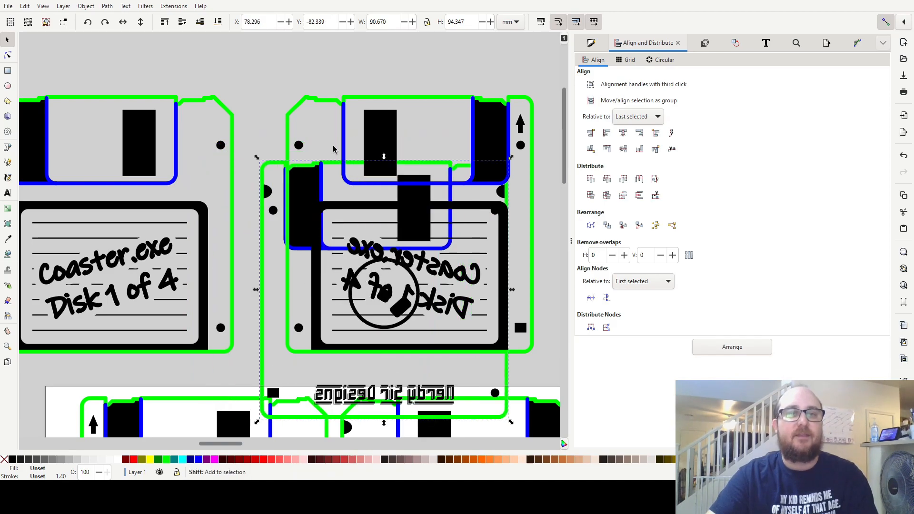
left_click(358, 135, "shift")
left_click(624, 133)
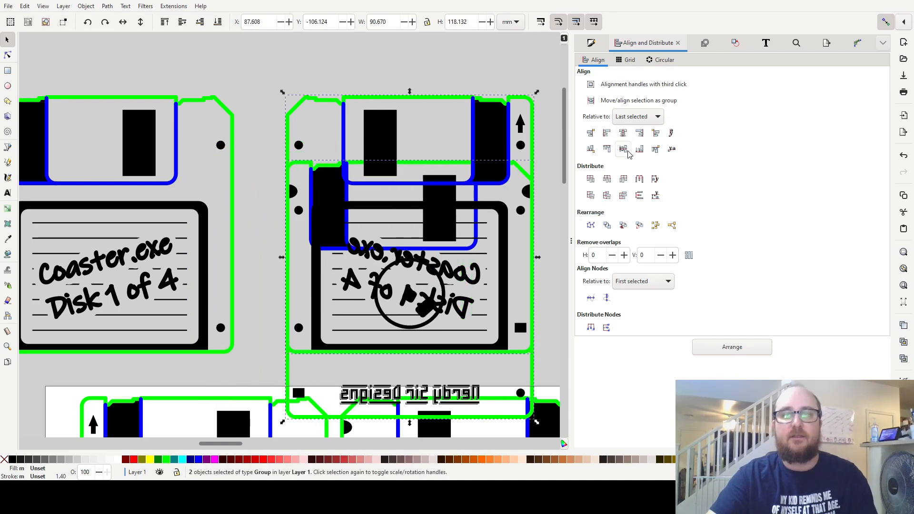
left_click(623, 149)
left_click(471, 70)
Move the mirrored front duplicate away from the back group and flip it horizontally so its text reads normally.
left_click_drag(491, 144, 336, 212)
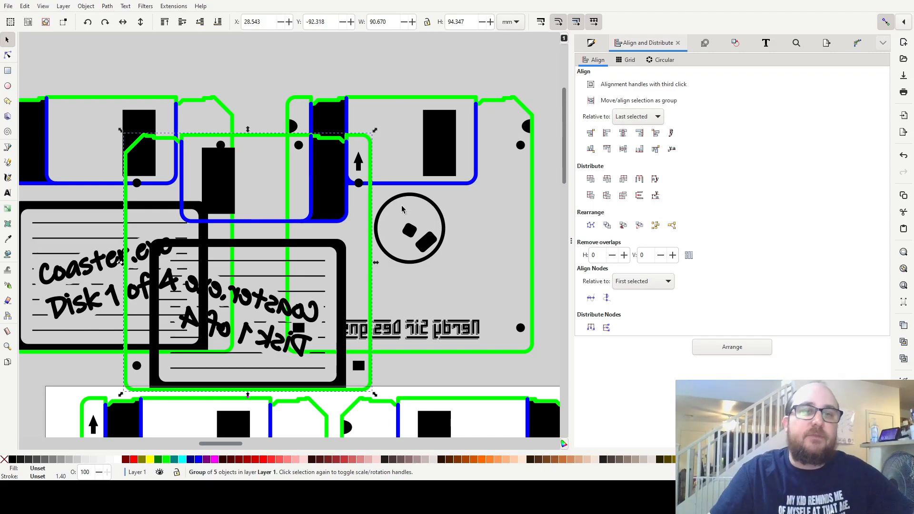
left_click_drag(225, 180, 216, 196)
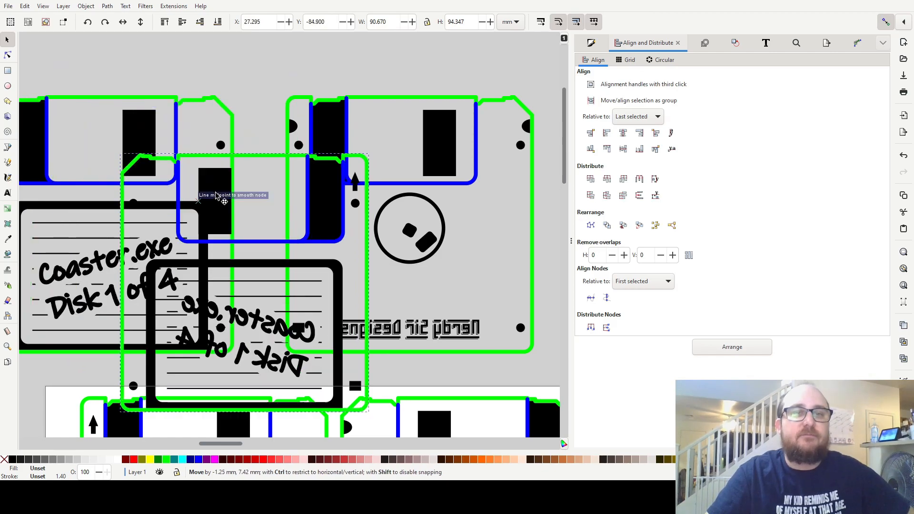
left_click(123, 22)
Move the front duplicate back onto the mirrored back group and centre the two both horizontally and vertically.
left_click_drag(281, 208, 434, 168)
left_click(340, 98, "shift")
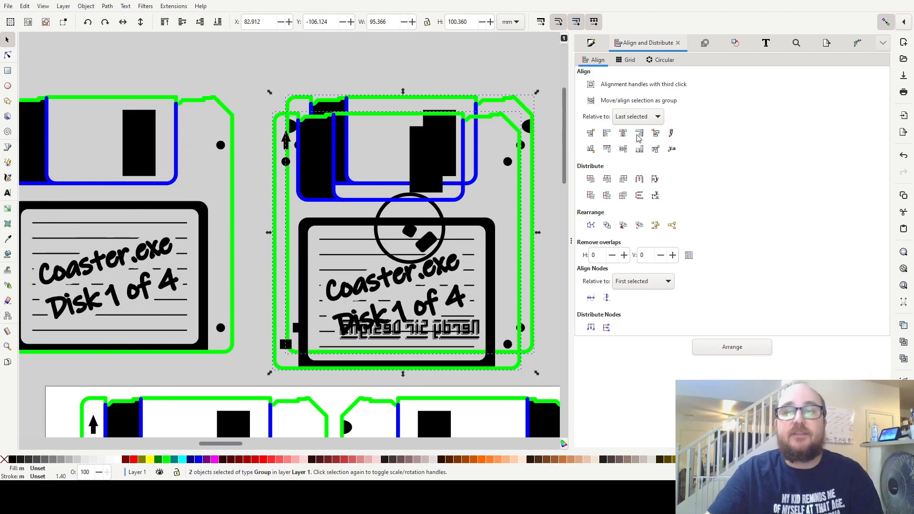
left_click(623, 133)
left_click(623, 149)
left_click(245, 76)
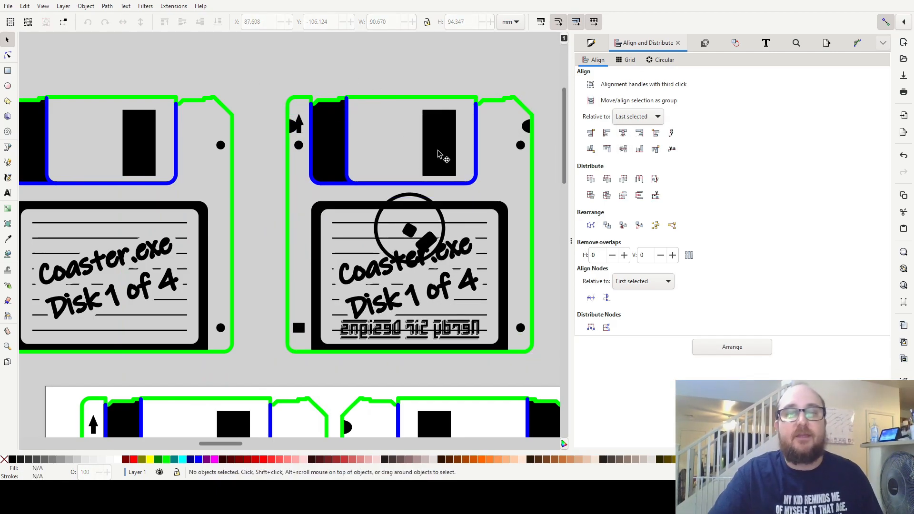
Delete the three demonstration groups above the page and restore the thin outlines on the coaster artwork.
scroll(438, 154, "down", 3)
left_click_drag(506, 114, 243, 236)
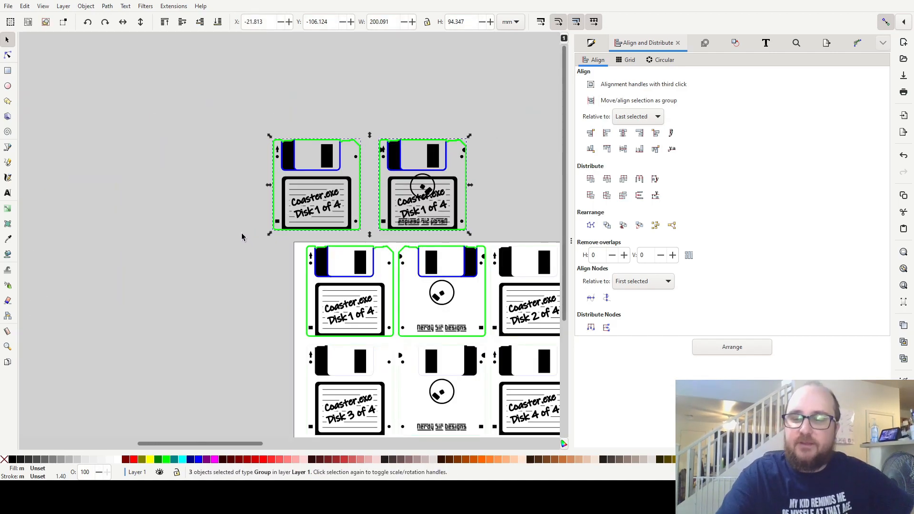
key("Delete")
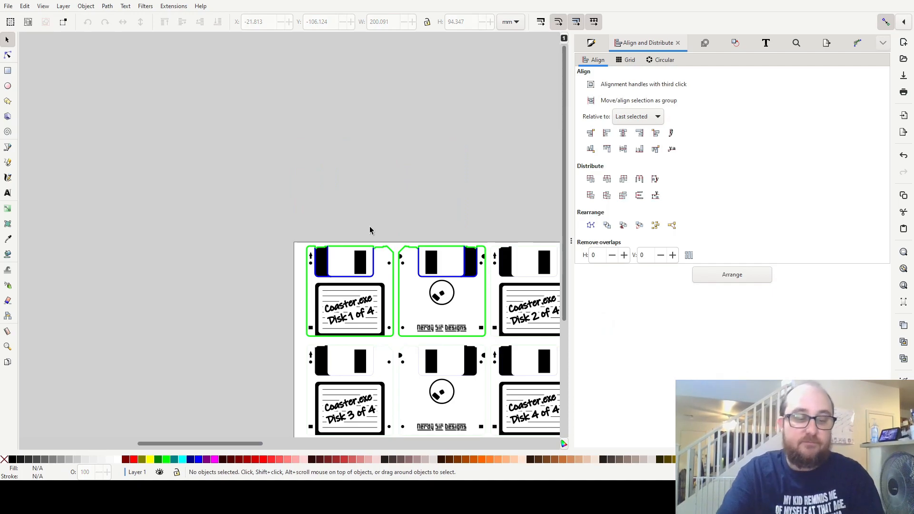
key("shift")
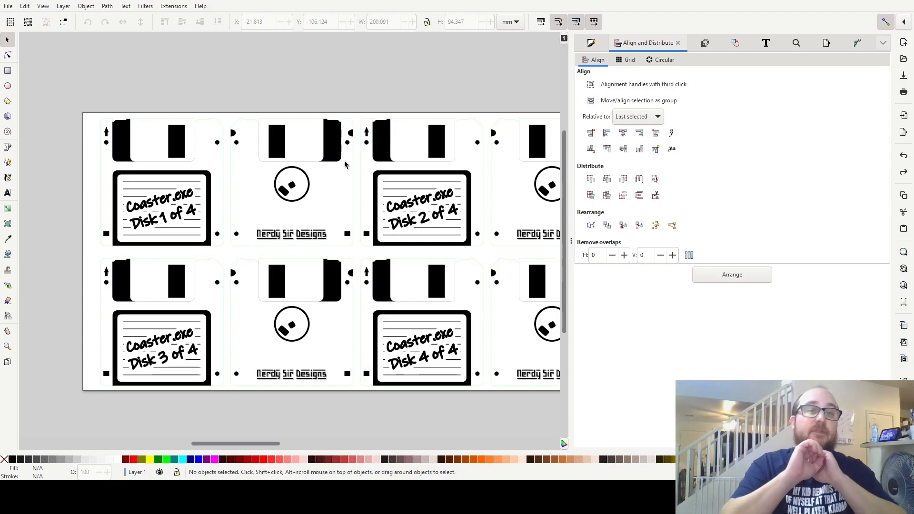
Collapse the Align and Distribute dialog, try moving the Disk 2 front group up out of its row, and undo the move.
left_click(572, 241)
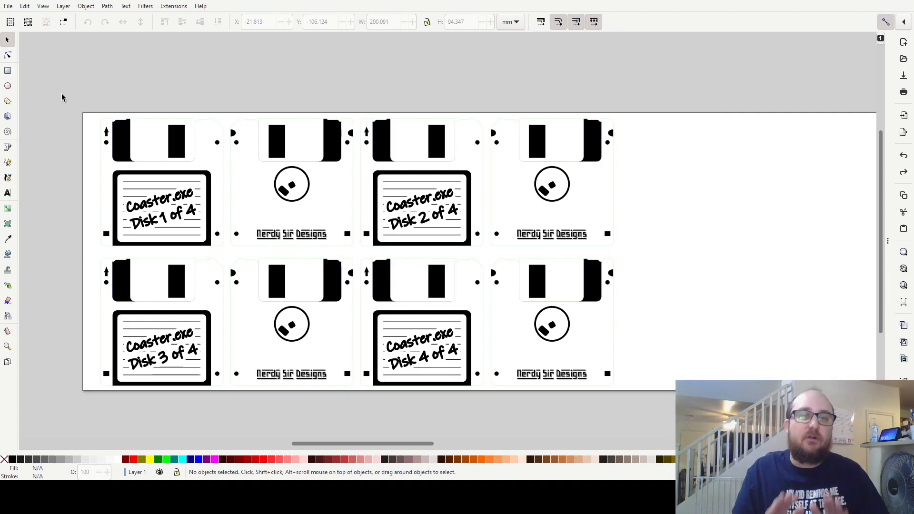
left_click_drag(61, 94, 625, 265)
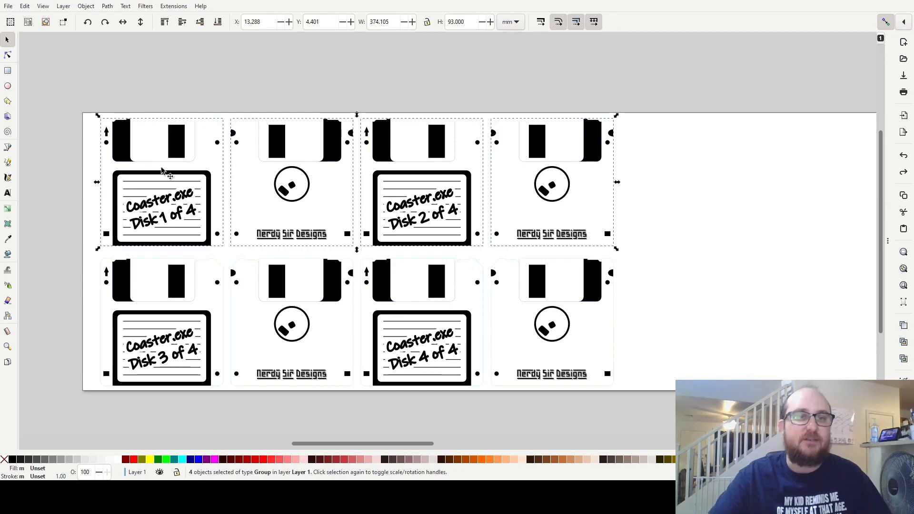
left_click(394, 135)
left_click_drag(393, 135, 387, 77)
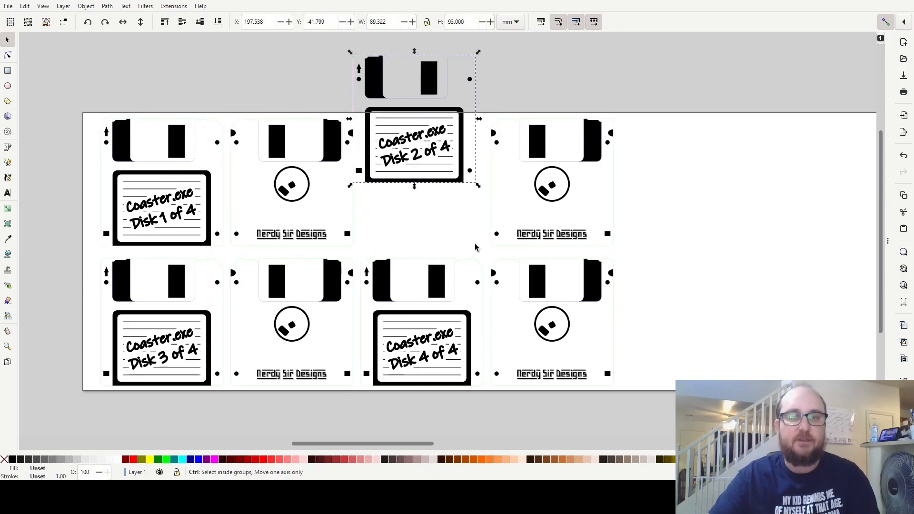
key("ctrl+z")
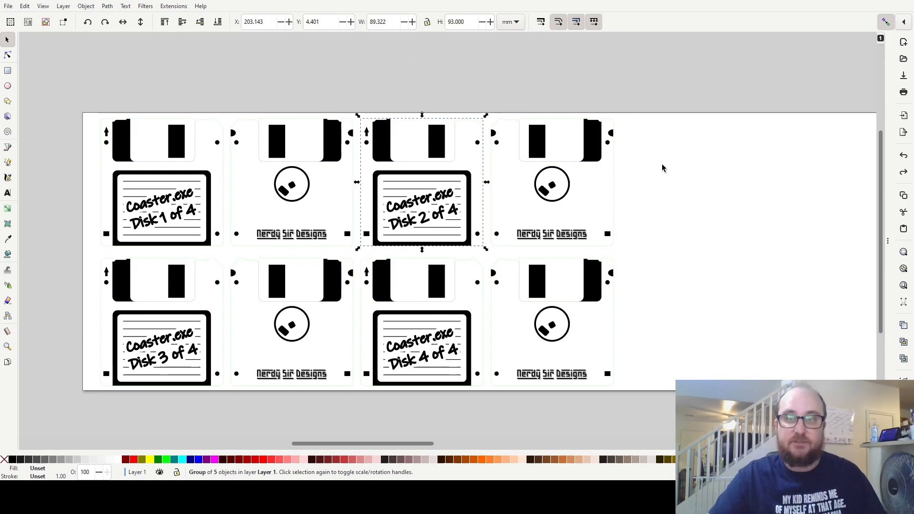
Ungroup the back artwork beside Disk 2, try pulling its black engraving and a blue line out of place, and undo both moves.
left_click_drag(663, 93, 482, 259)
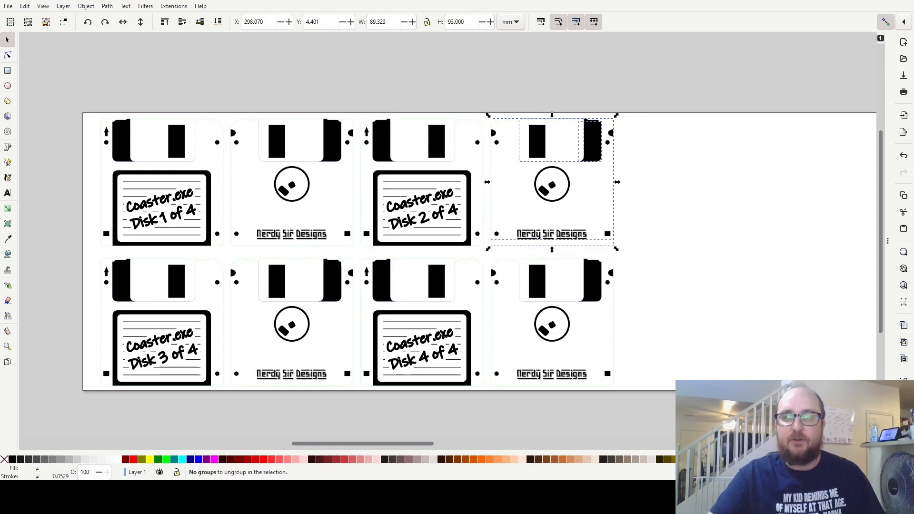
left_click_drag(562, 188, 547, 214)
left_click_drag(586, 158, 777, 106)
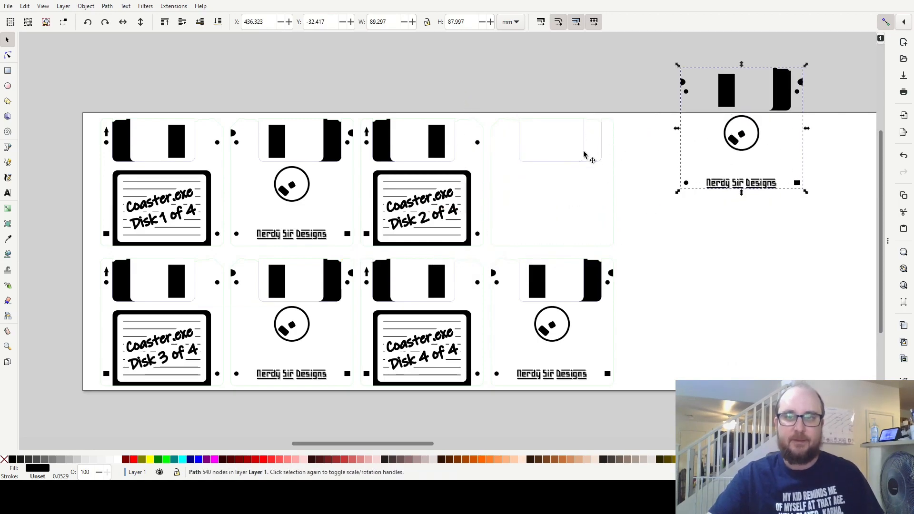
left_click_drag(585, 145, 543, 231)
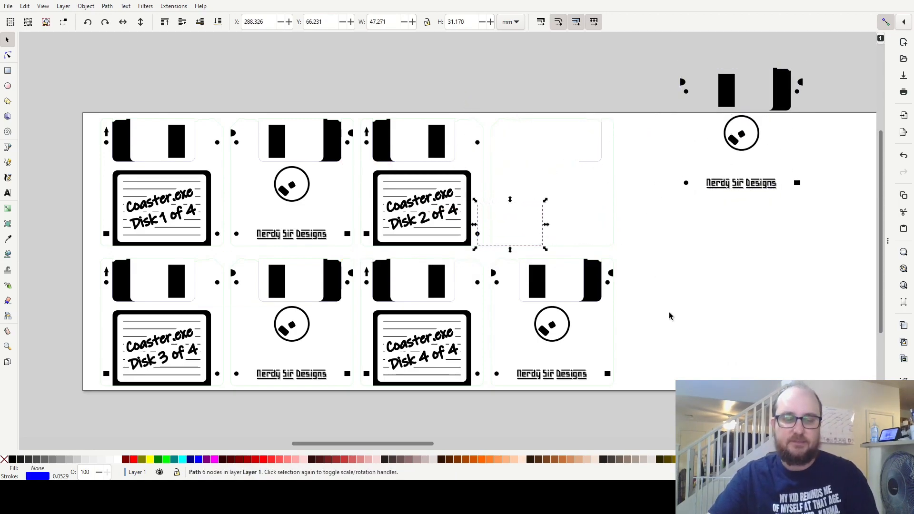
key("ctrl+z")
key("ctrl+z")
Regroup the four back paths beside Disk 2, try shifting the group sideways, and undo the shift.
left_click_drag(678, 57, 484, 260)
left_click(86, 6)
mouse_move(110, 9)
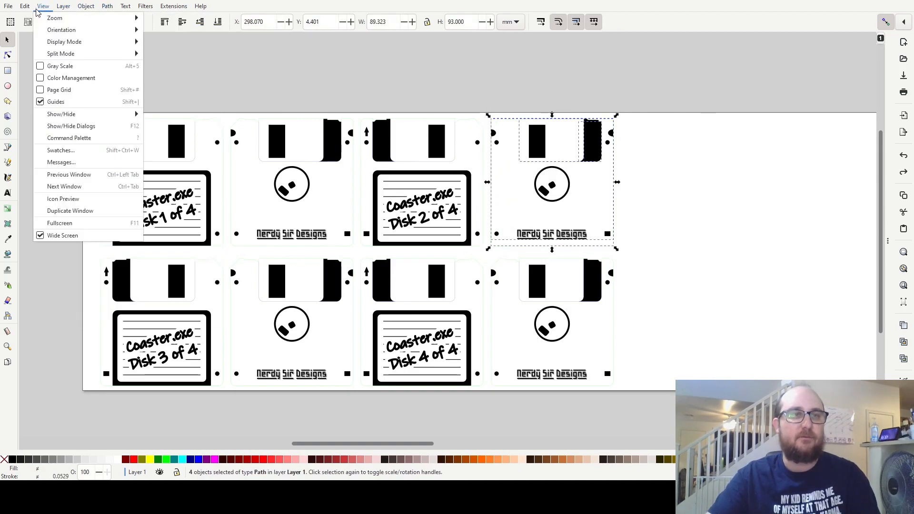
left_click(83, 8)
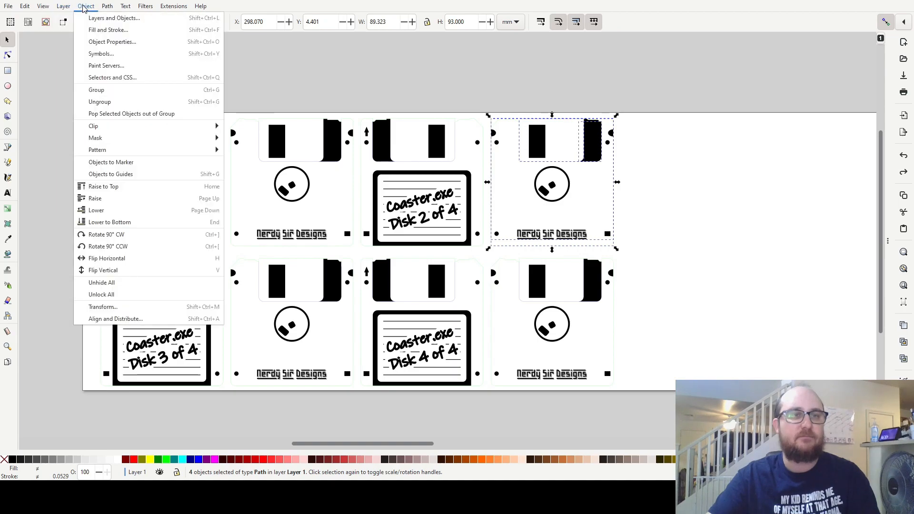
left_click(115, 93)
key("Escape")
left_click_drag(592, 147, 649, 137)
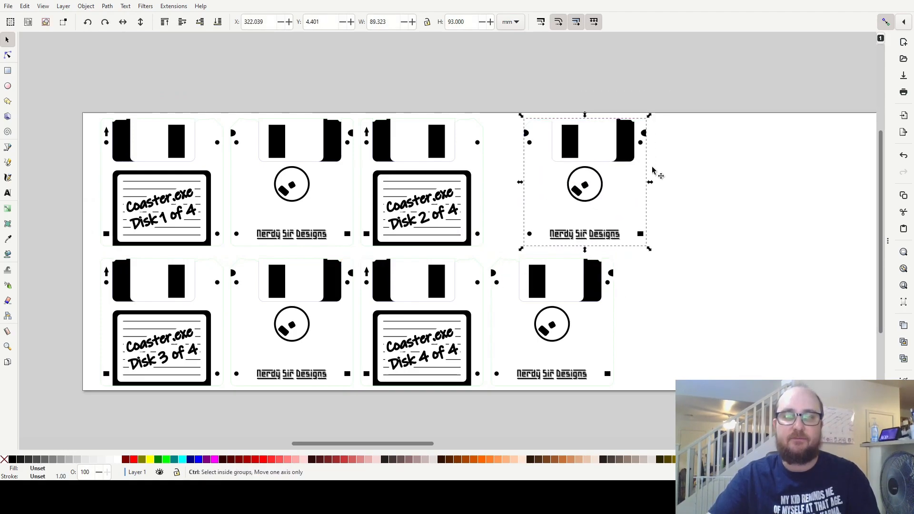
key("ctrl+z")
Centre the four upper-row groups on the horizontal axis and distribute them with even horizontal gaps.
left_click_drag(678, 85, 83, 267)
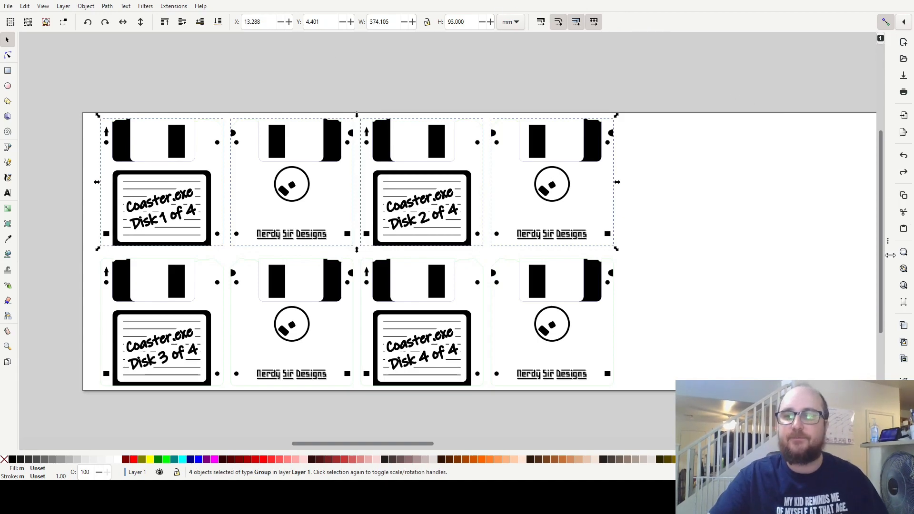
key("ctrl+shift+a")
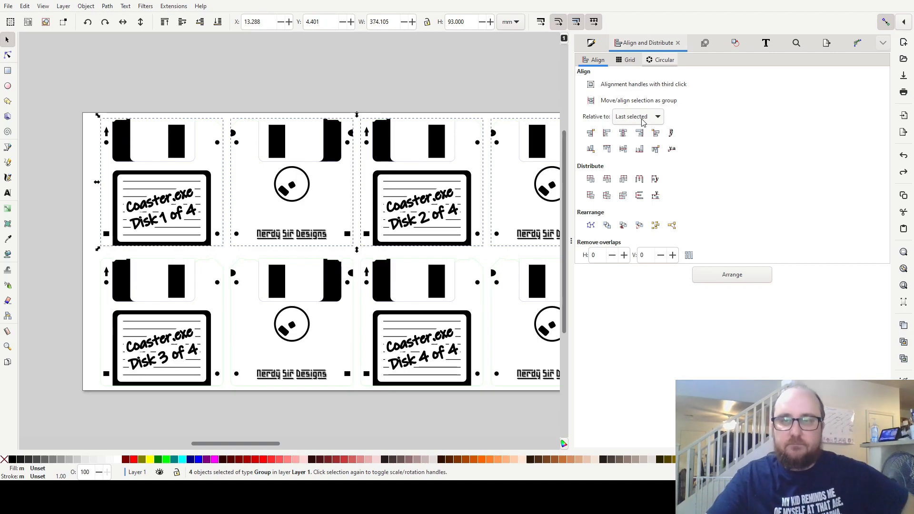
left_click(625, 152)
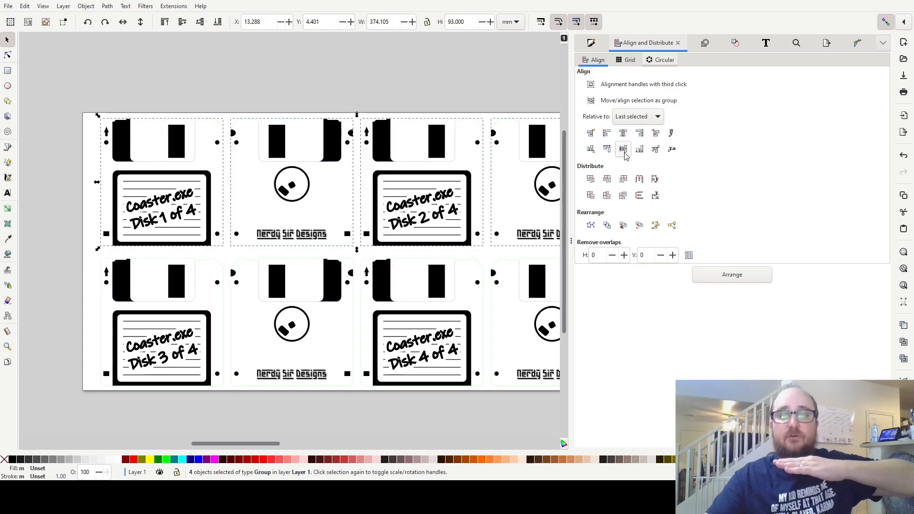
left_click(639, 180)
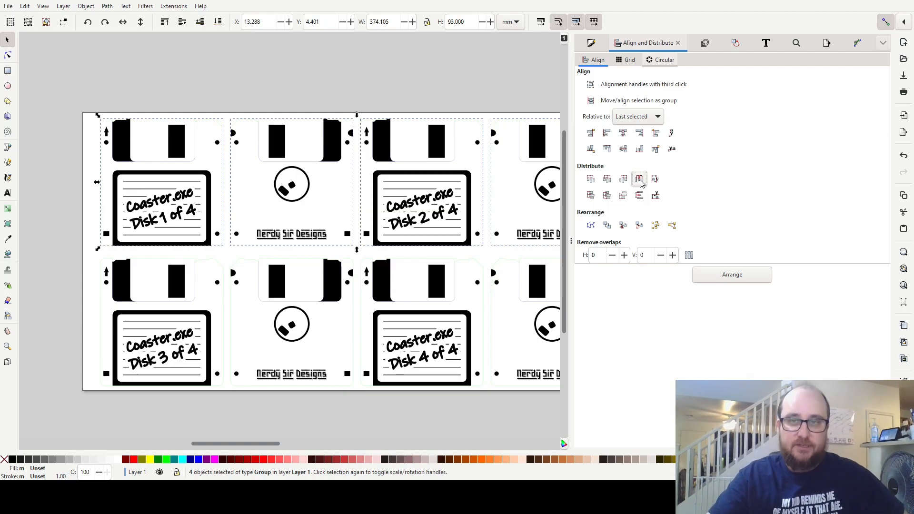
left_click(485, 86)
Examine both rows of the coaster layout and compare the Disk 1 and Disk 2 fronts with their backs.
scroll(441, 149, "down", 1)
scroll(441, 149, "right", 3)
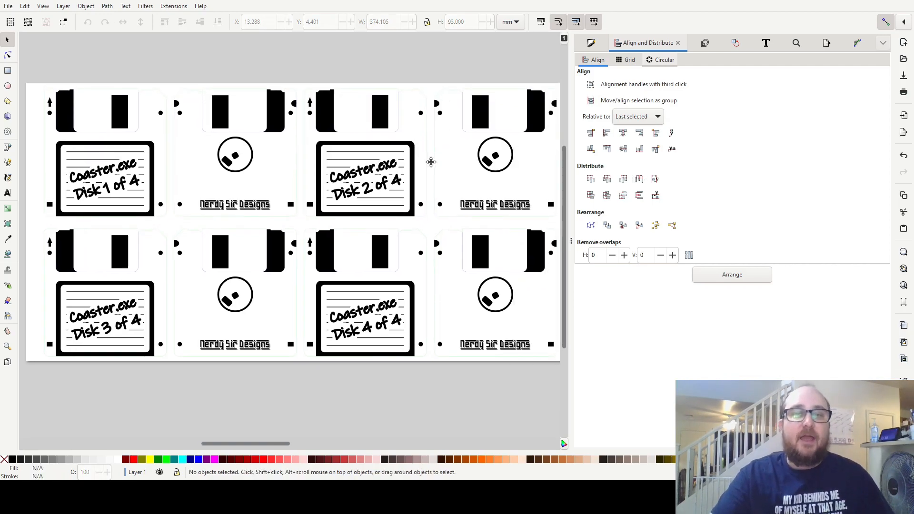
scroll(434, 177, "down", 1)
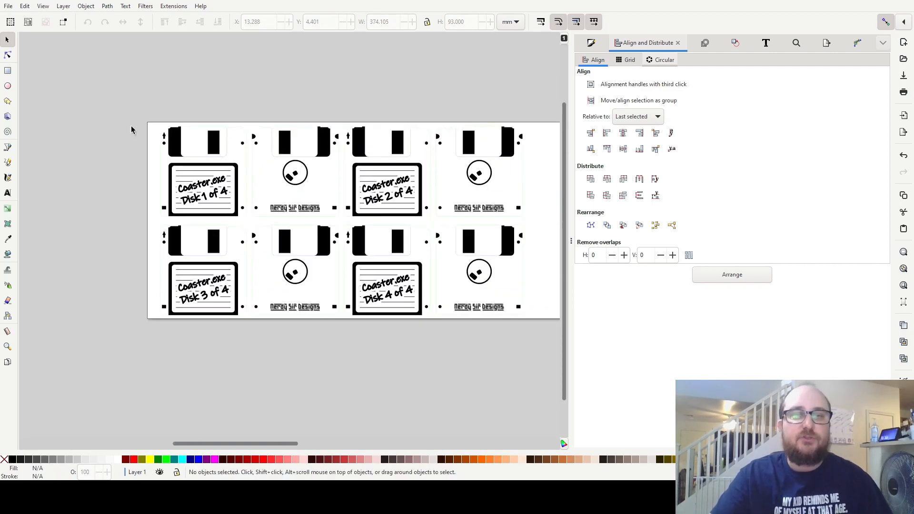
left_click_drag(564, 129, 443, 128)
left_click_drag(113, 109, 550, 229)
left_click_drag(552, 348, 118, 219)
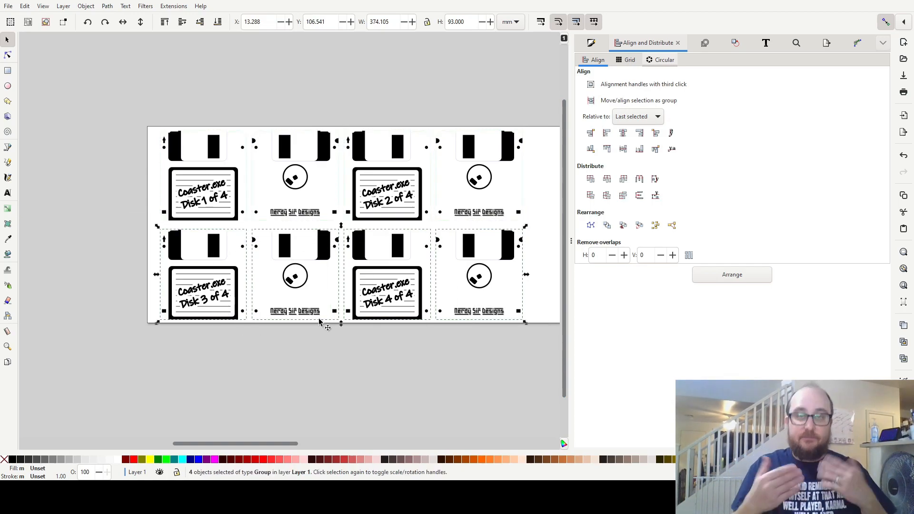
left_click(217, 202)
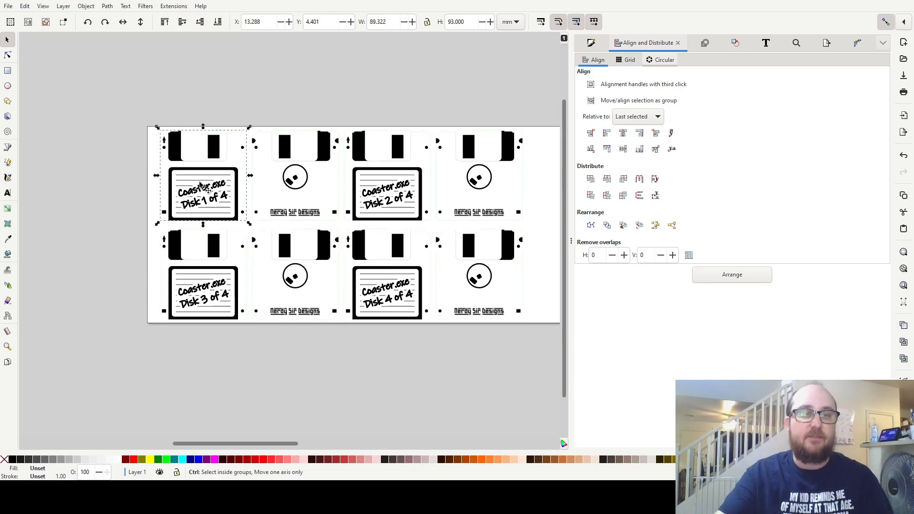
scroll(201, 186, "up", 2)
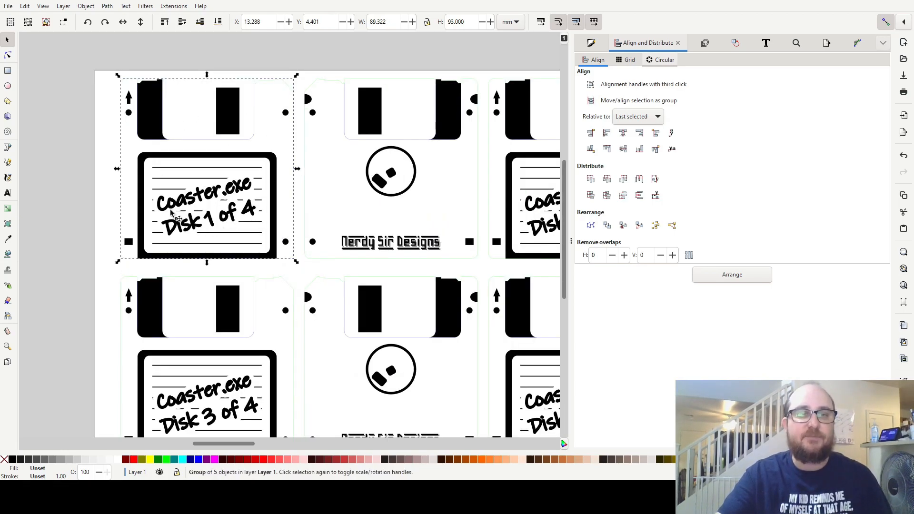
left_click(448, 118)
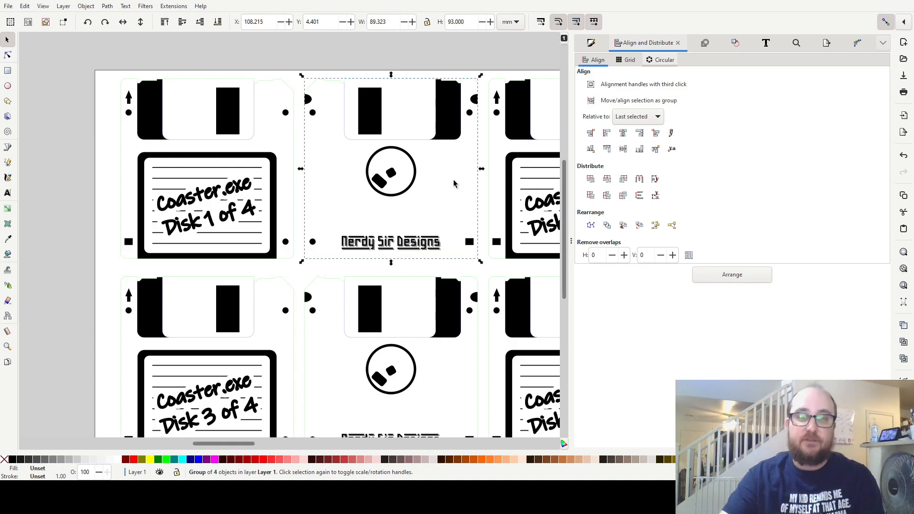
left_click(237, 111)
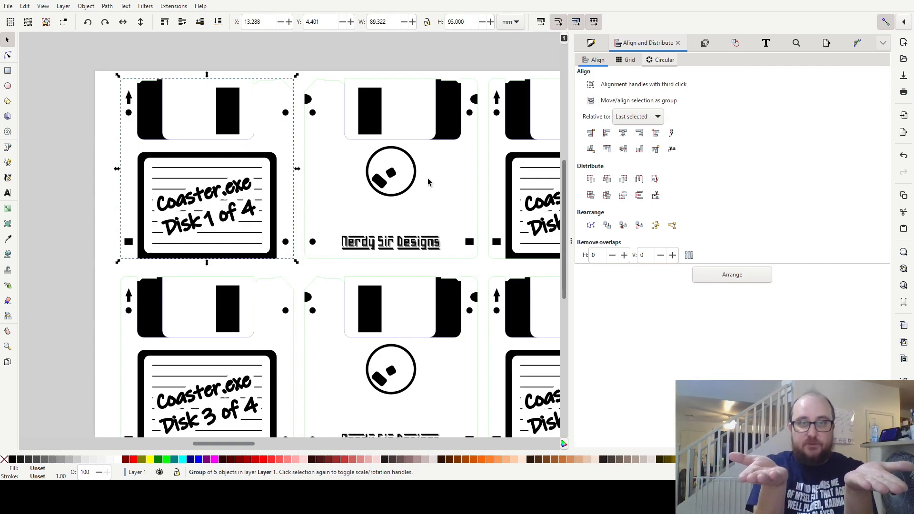
left_click_drag(450, 188, 150, 201)
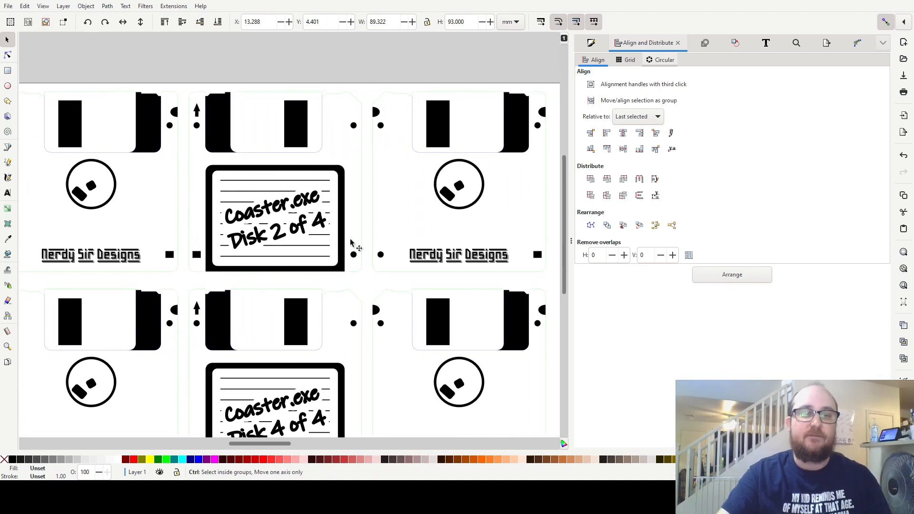
scroll(351, 243, "down", 1)
left_click_drag(385, 231, 441, 192)
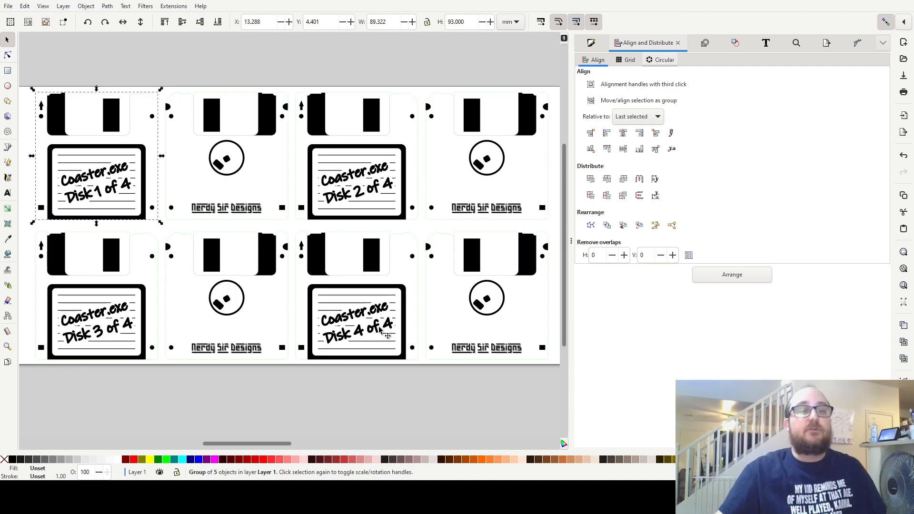
Flip the Disk 1 back group horizontally, lay it over the Disk 1 front, and undo the move and the flip.
left_click(270, 124)
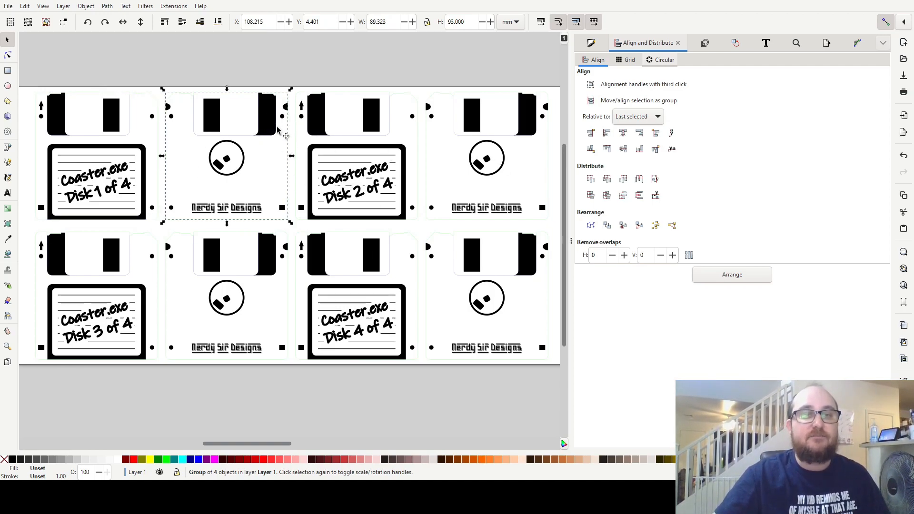
left_click(124, 23)
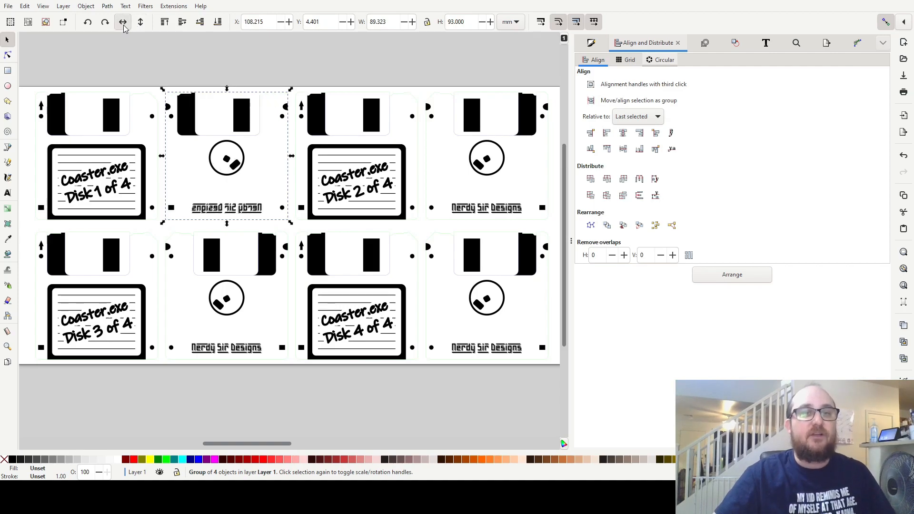
left_click_drag(238, 114, 96, 114)
key("ctrl+z")
left_click(114, 121)
key("ctrl+z")
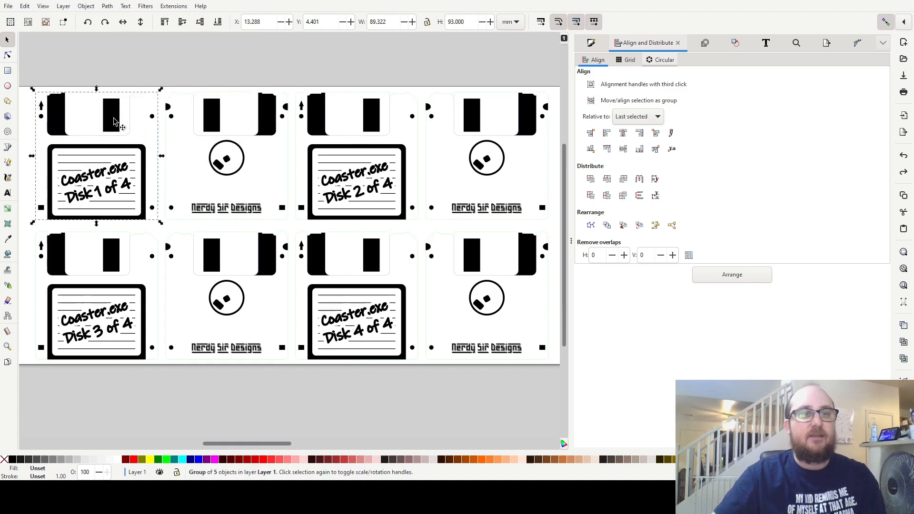
Flip the Disk 1 front group horizontally, lay it over its back group, undo both changes, and clear the selection.
left_click(125, 24)
left_click_drag(82, 118, 220, 122)
key("ctrl+z")
key("ctrl+z")
left_click(260, 71)
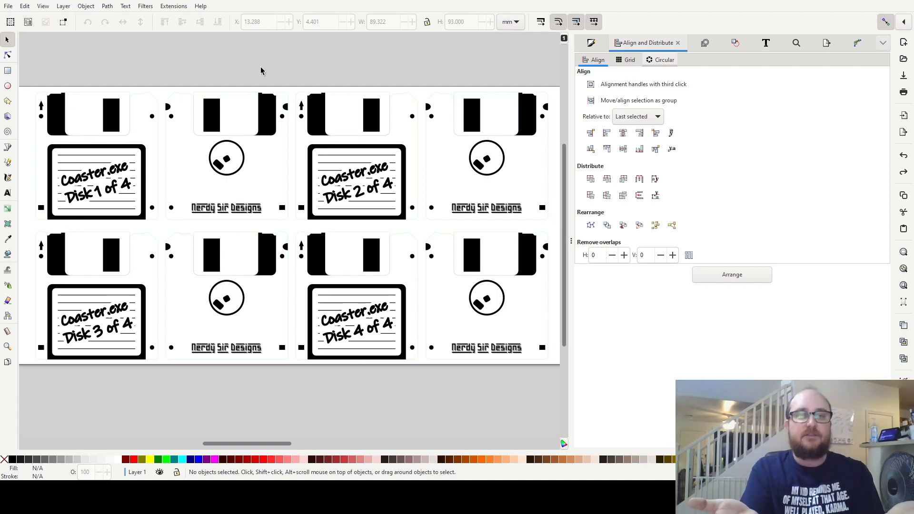
Paste a copy of the Disk 1 back group, flip it horizontally and place it below the page under Disk 3.
scroll(296, 306, "down", 1)
left_click_drag(516, 382, 67, 235)
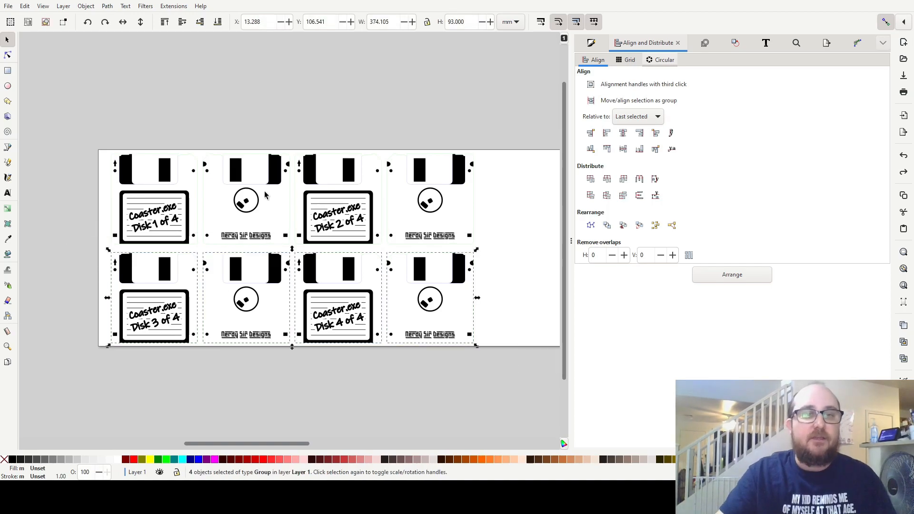
left_click(268, 169)
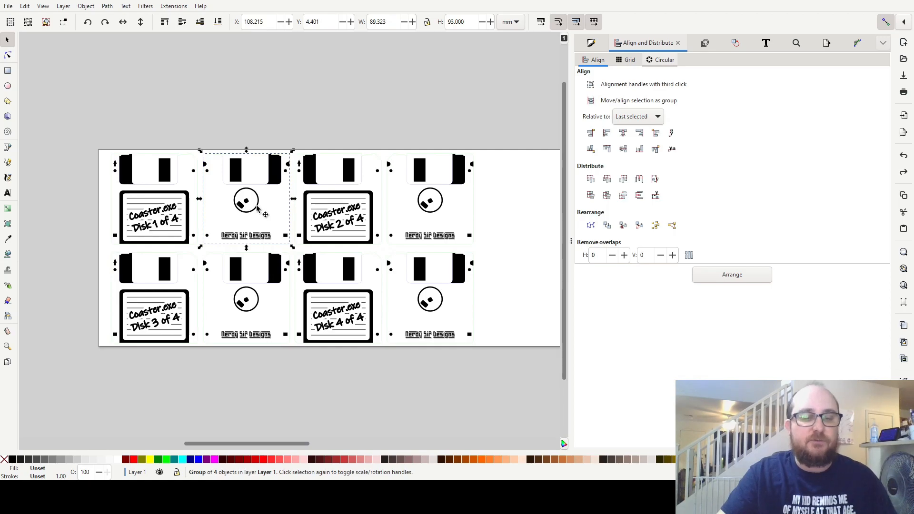
key("ctrl+v")
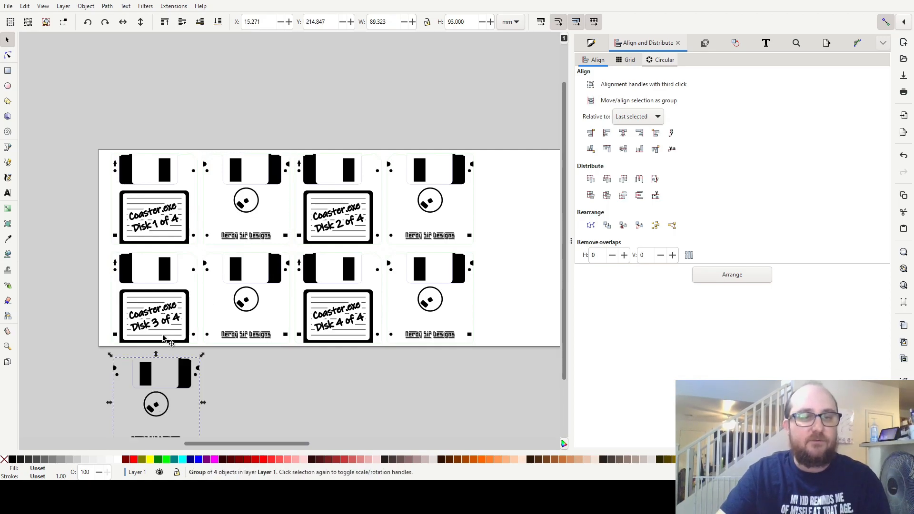
left_click(123, 22)
scroll(224, 320, "down", 4)
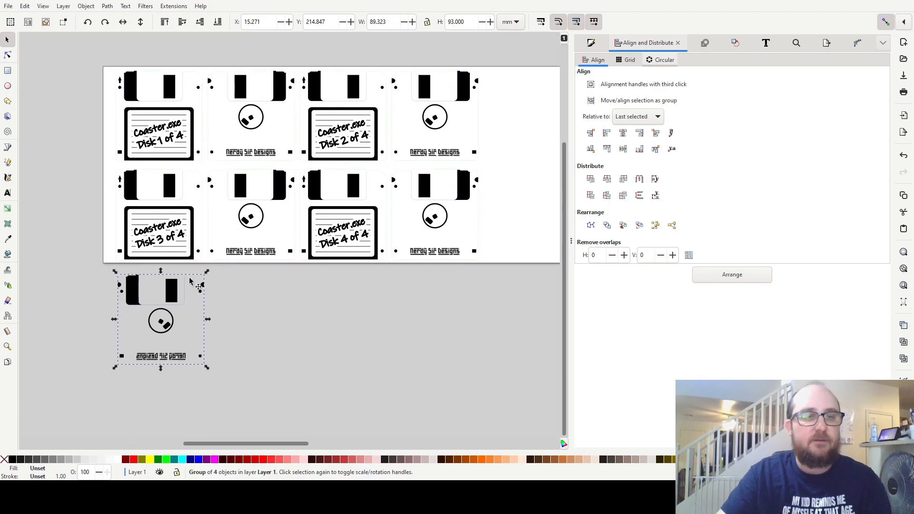
left_click_drag(173, 296, 167, 383)
Compare the flipped back copy below the page with the Disk 3 front, and delete the copy.
left_click(162, 194)
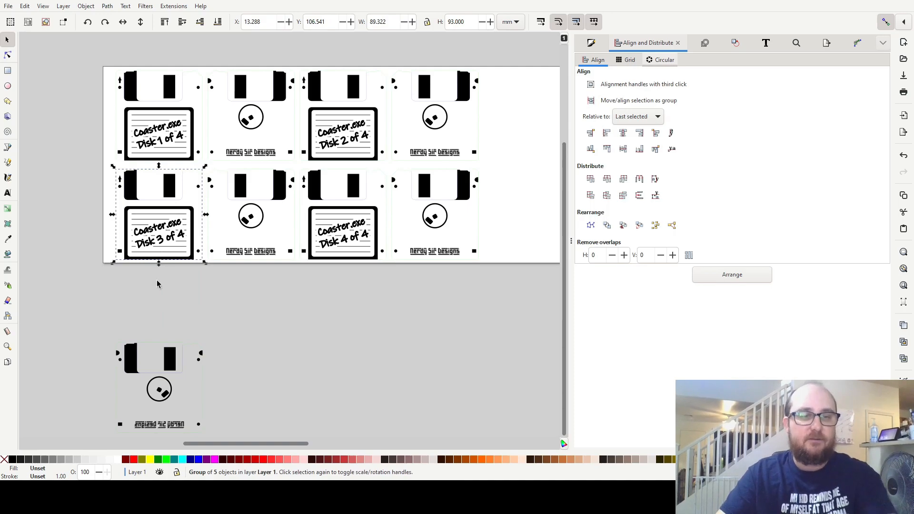
left_click(133, 367)
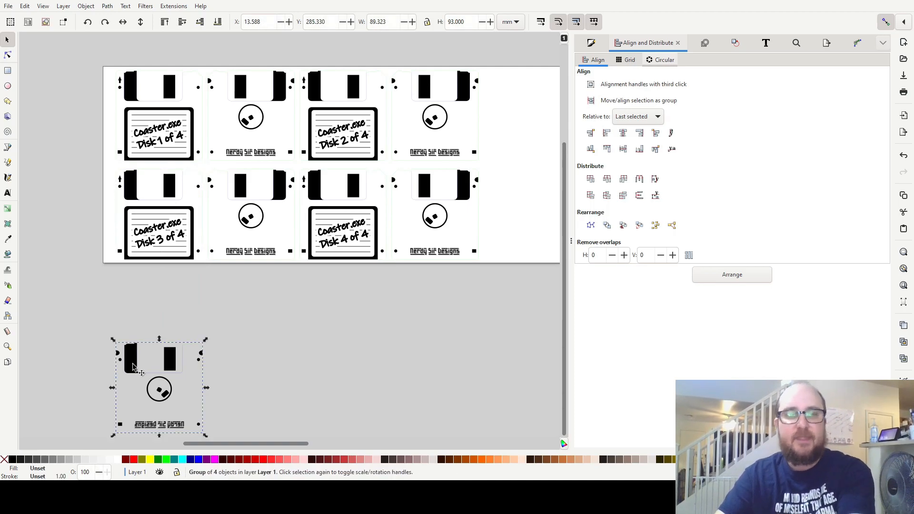
key("Delete")
left_click_drag(440, 306, 421, 350)
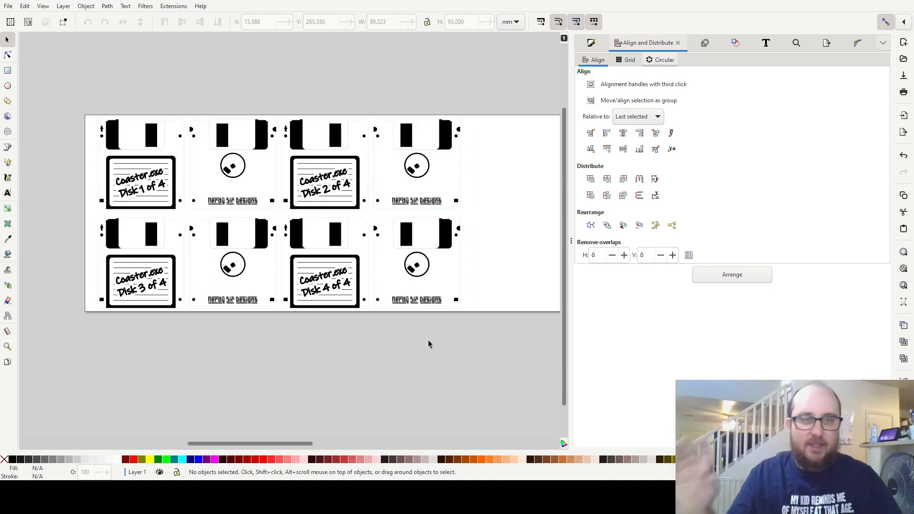
Compare the outer columns by selecting the Disk 1 and Disk 3 fronts together, then the Disk 2 and Disk 4 backs.
left_click_drag(510, 196, 67, 381)
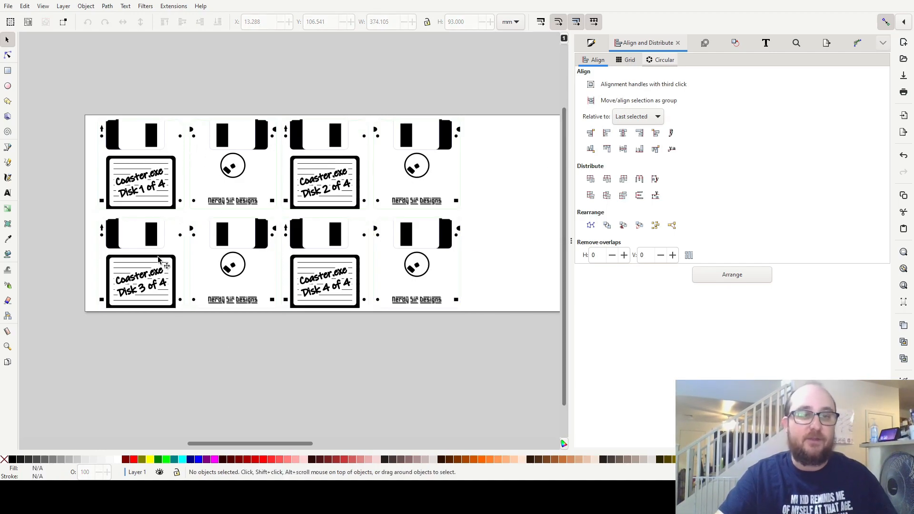
left_click(152, 232)
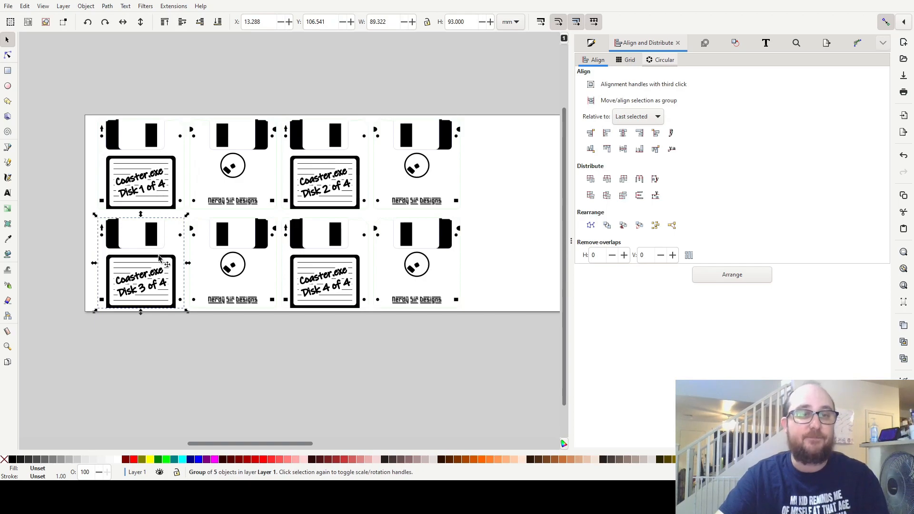
left_click(155, 136, "shift")
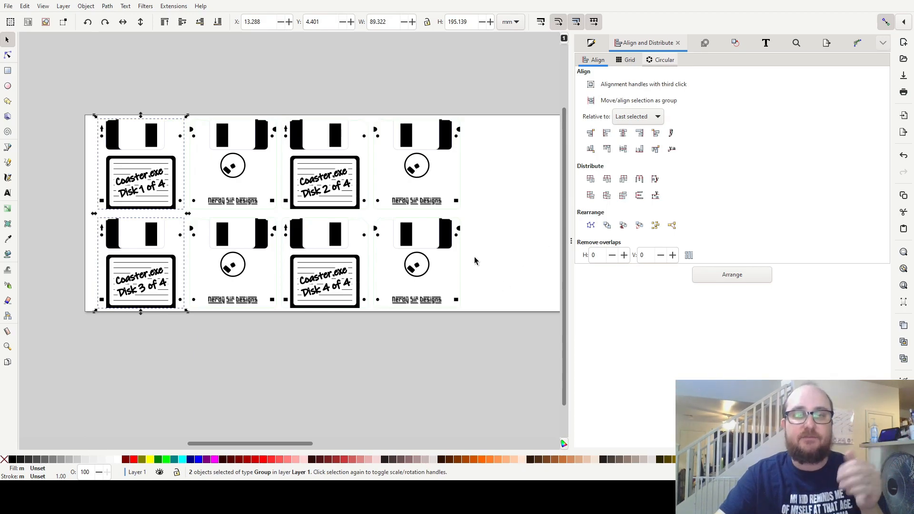
left_click(446, 241)
left_click(455, 157, "shift")
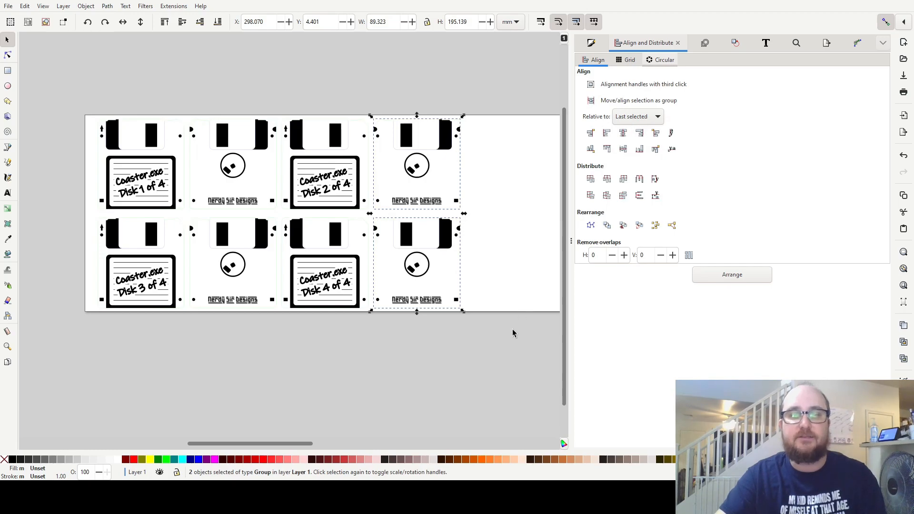
left_click(530, 345)
Select the Disk 3 and Disk 4 row as a whole, then the Disk 1 and Disk 2 row.
left_click_drag(533, 347, 68, 205)
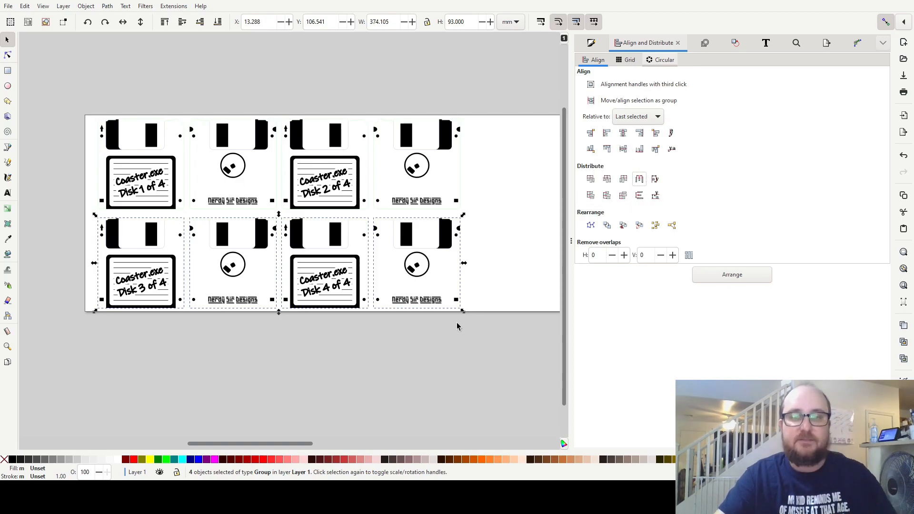
left_click_drag(65, 76, 498, 220)
left_click(497, 353)
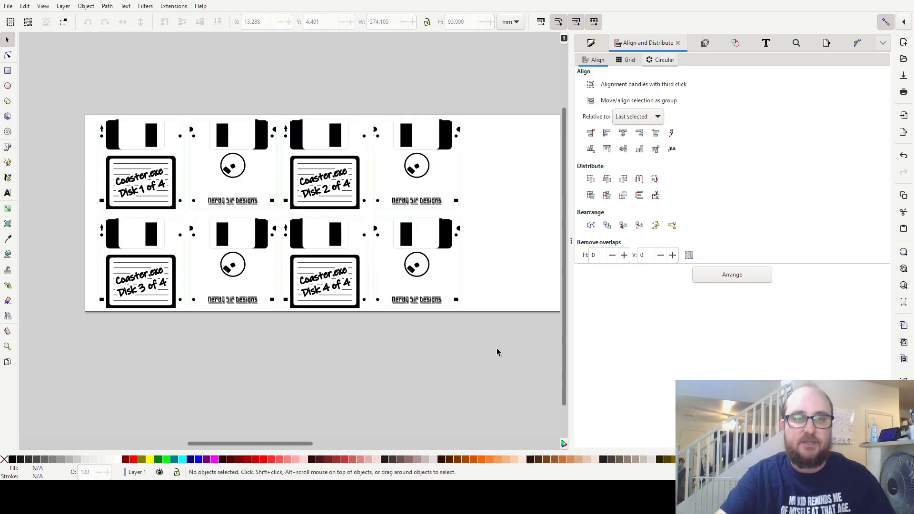
left_click_drag(59, 79, 485, 225)
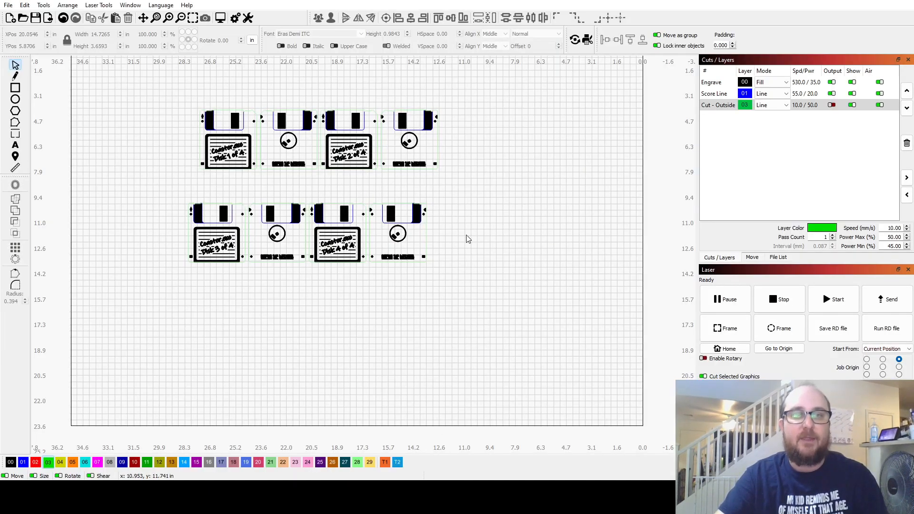
In LightBurn, open the Engrave layer's cut settings, check the Fill groups together option, and accept the dialog.
left_click_drag(451, 205, 495, 270)
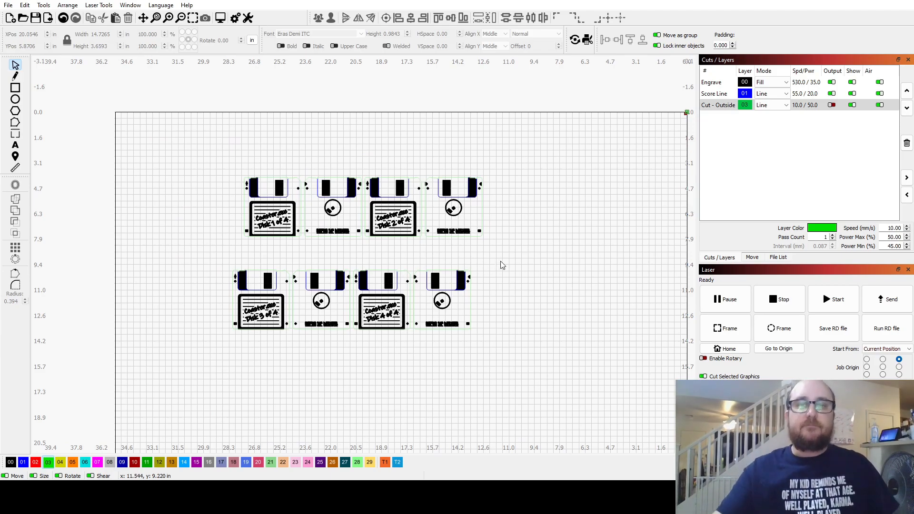
double_click(718, 84)
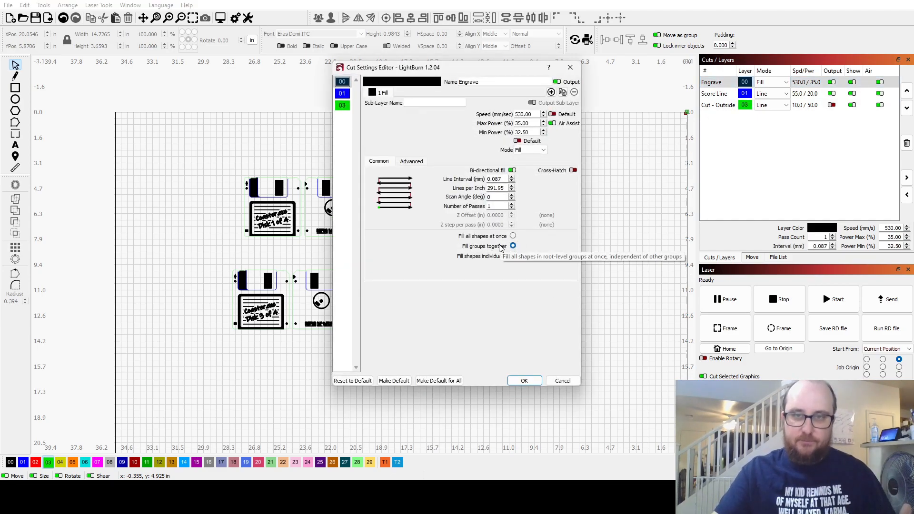
left_click(525, 381)
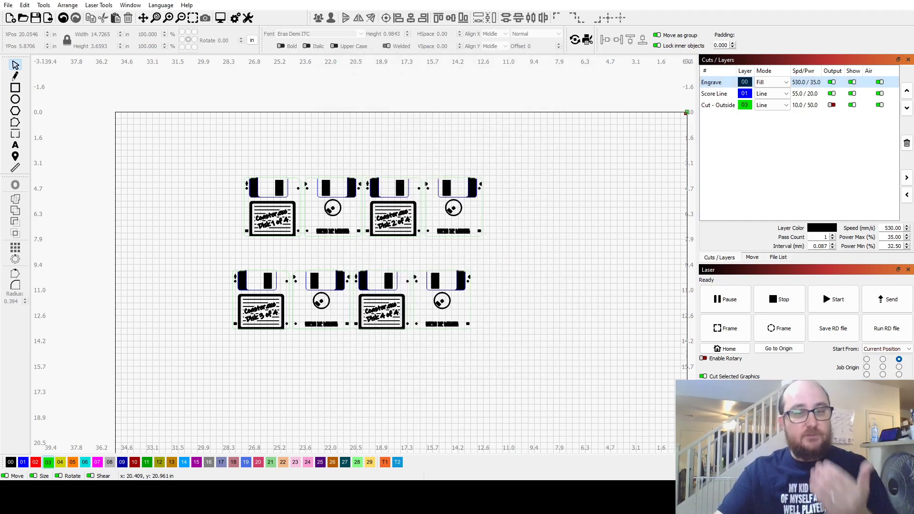
Copy the Disk 1 and Disk 2 row from Inkscape and paste it into LightBurn beside the existing layout.
mouse_move(296, 500)
key("alt+Tab")
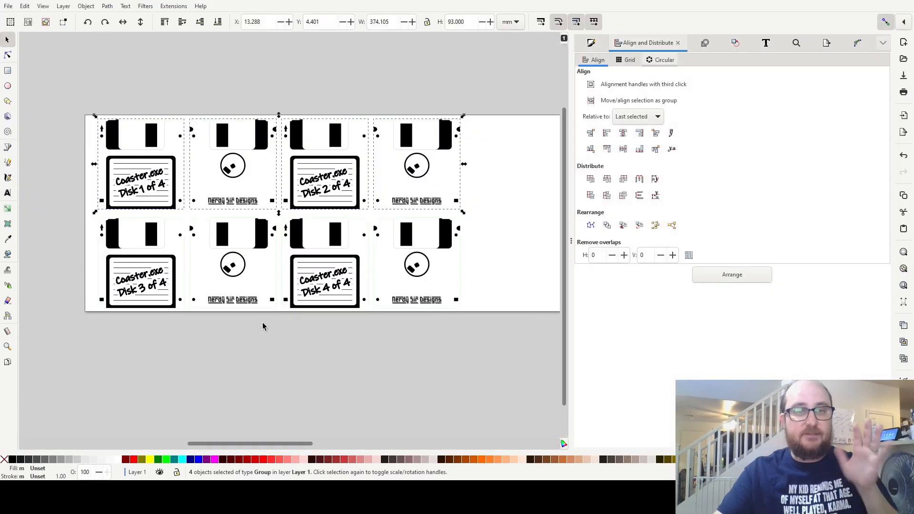
left_click_drag(60, 81, 512, 232)
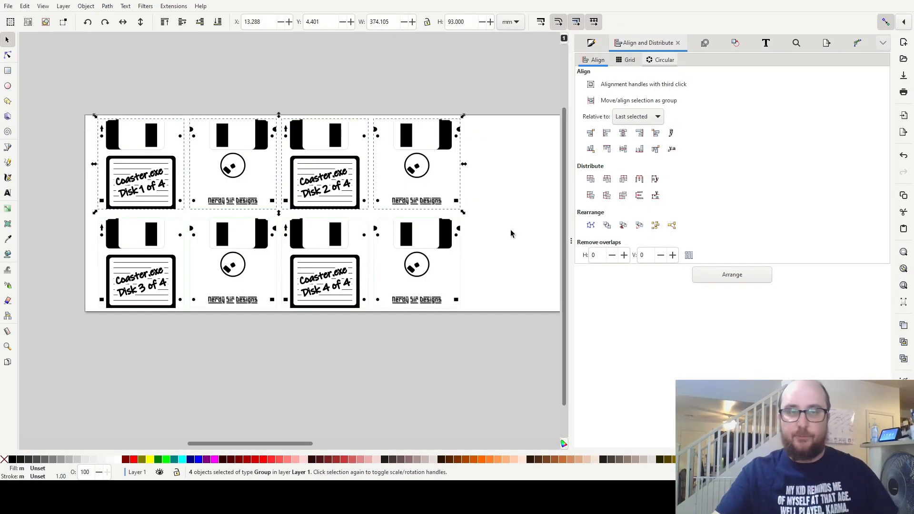
key("alt+Tab")
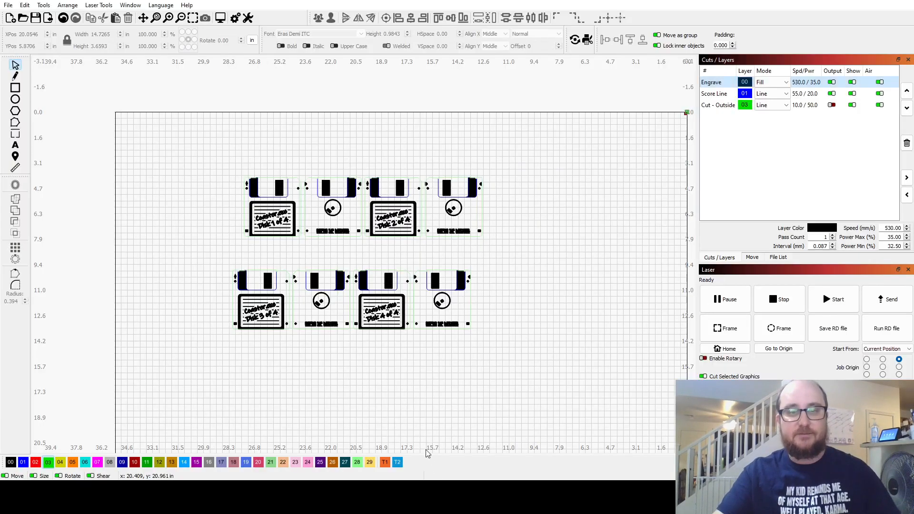
key("ctrl+v")
left_click_drag(397, 399, 545, 123)
left_click_drag(511, 179, 434, 231)
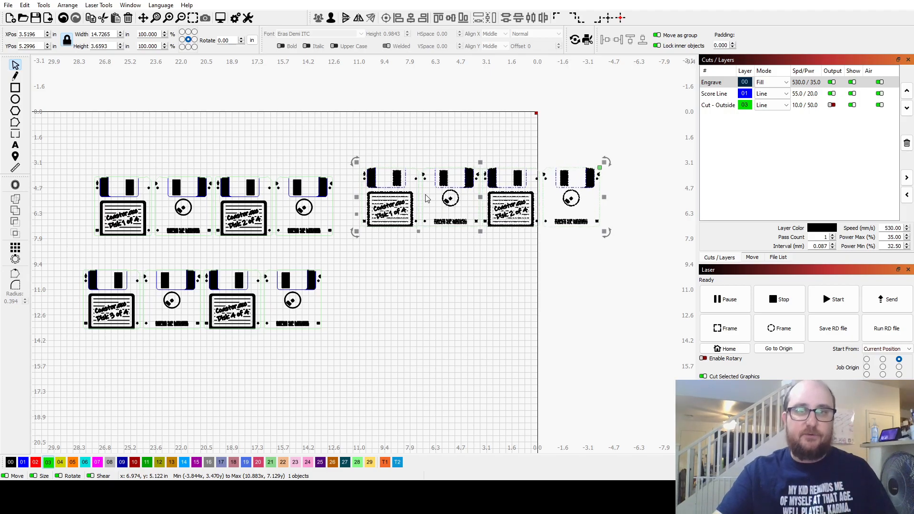
Preview the laser path of the pasted row, then move the row outside the work area.
left_click(221, 19)
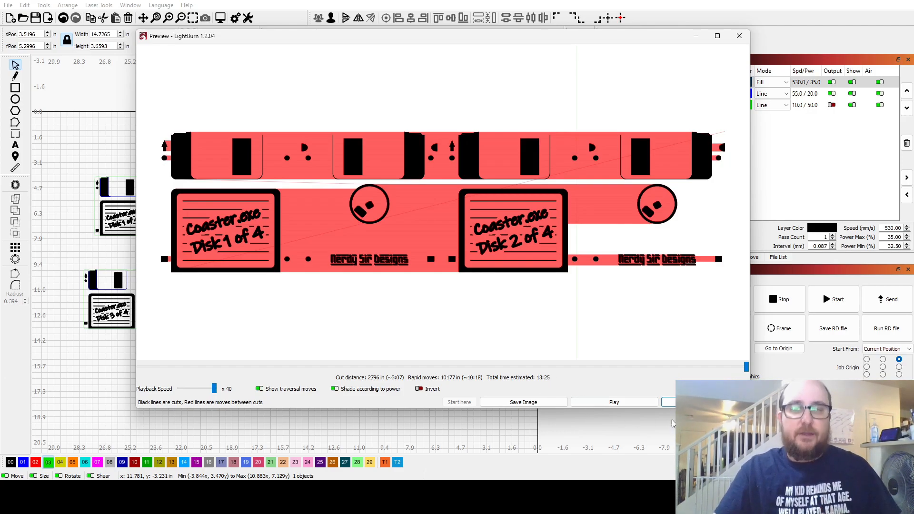
left_click(669, 403)
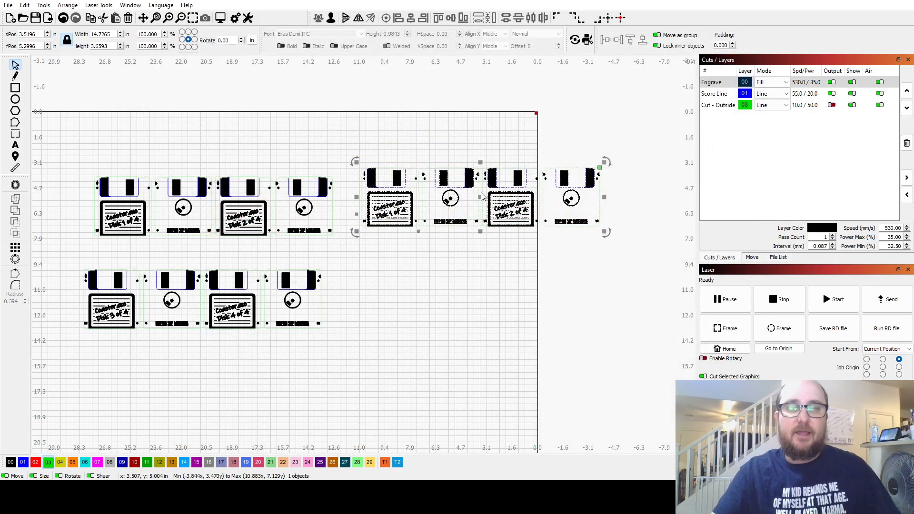
left_click_drag(481, 198, 698, 173)
left_click_drag(394, 220, 539, 223)
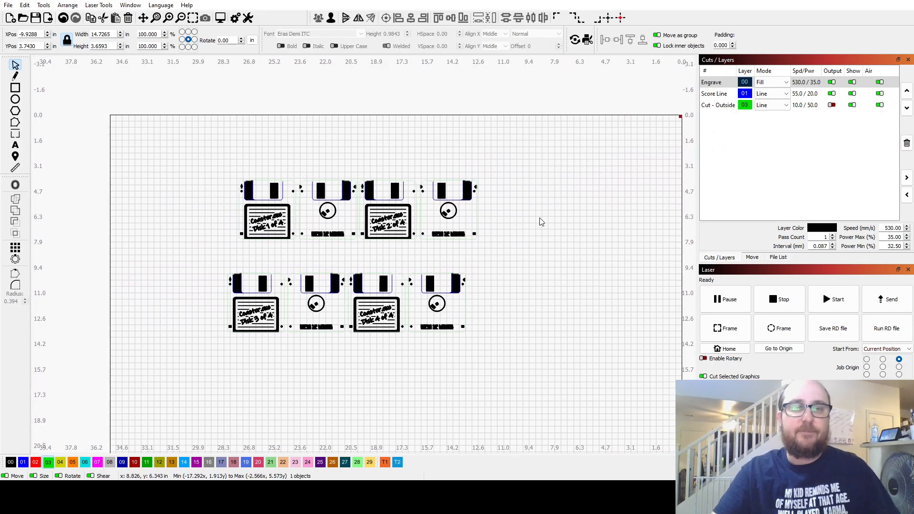
Move the Disk 2 back out of the existing upper row as a separate group, and undo the trial changes.
left_click_drag(180, 157, 539, 252)
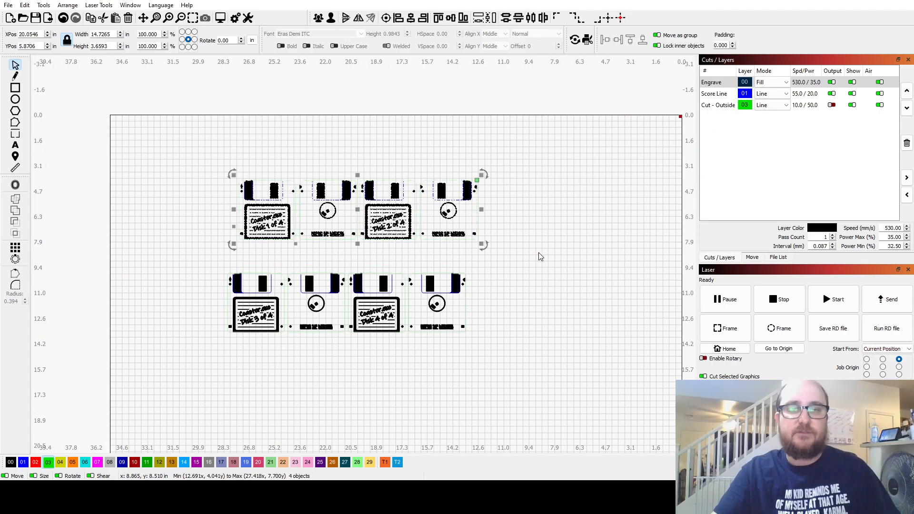
left_click(503, 228)
left_click_drag(471, 194, 491, 189)
scroll(465, 202, "up", 3)
scroll(465, 201, "up", 2)
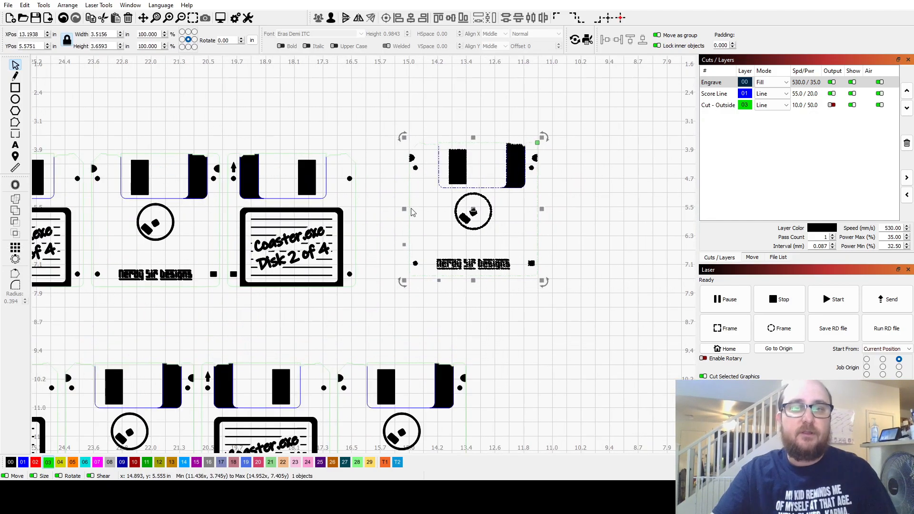
left_click_drag(413, 210, 487, 192)
left_click(831, 104)
left_click_drag(548, 164, 546, 130)
left_click(380, 164)
left_click_drag(380, 161, 416, 164)
key("ctrl+z")
key("ctrl+z")
key("ctrl+z")
key("ctrl+z")
key("ctrl+z")
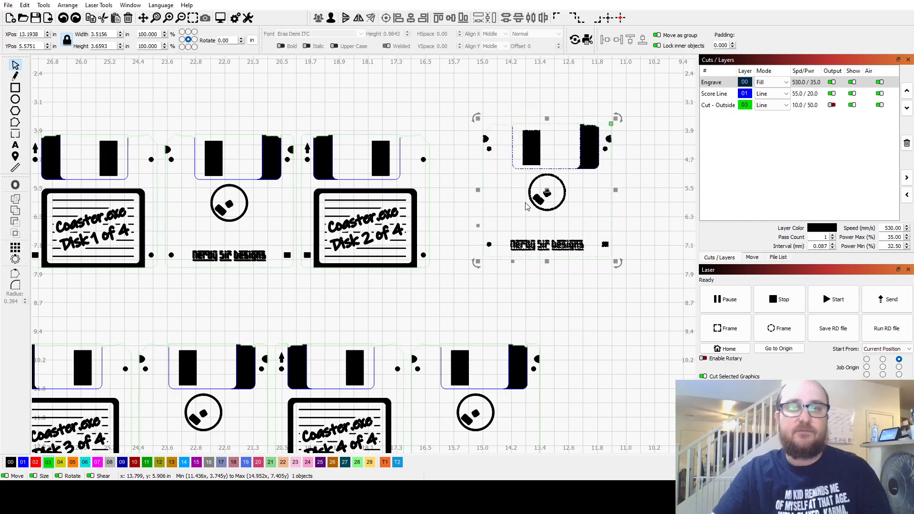
Enable output for the Cut - Outside layer and clear the selection.
left_click(832, 105)
left_click(639, 192)
left_click_drag(611, 202, 241, 290)
Move the pasted row slightly upward outside the work area and ungroup it into separate coasters.
scroll(399, 242, "down", 3)
left_click_drag(508, 233, 249, 216)
left_click(520, 206)
left_click_drag(520, 205, 414, 235)
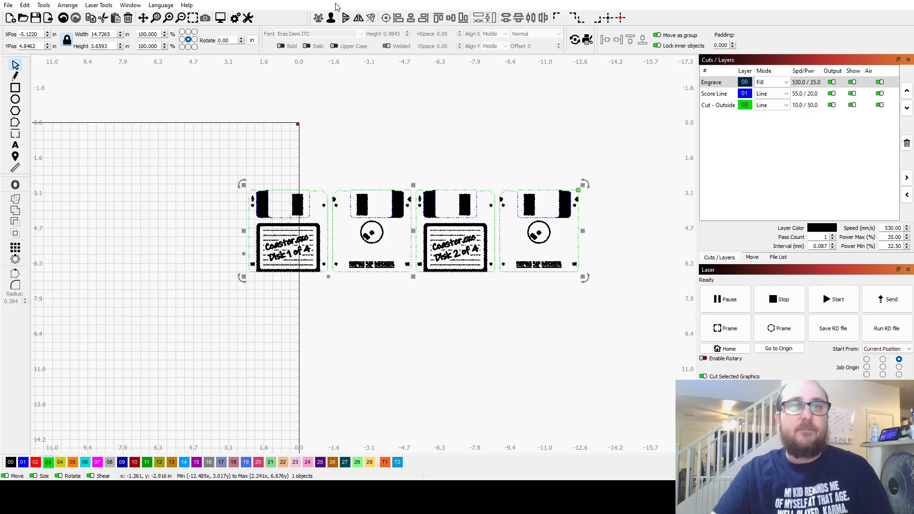
left_click(392, 106)
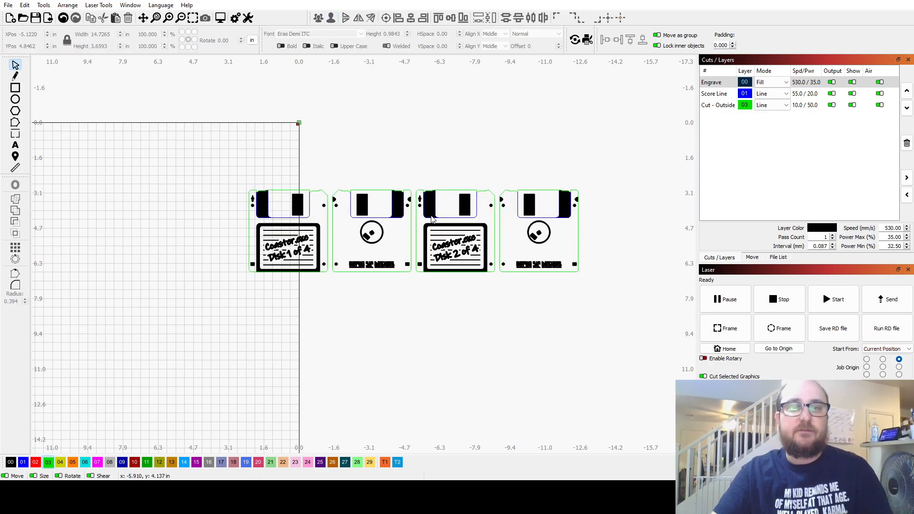
left_click_drag(433, 219, 437, 161)
left_click(332, 21)
left_click(414, 256)
Move the pasted row's Disk 1 and Disk 2 fronts and backs apart individually, and undo the moves.
left_click_drag(467, 144, 463, 278)
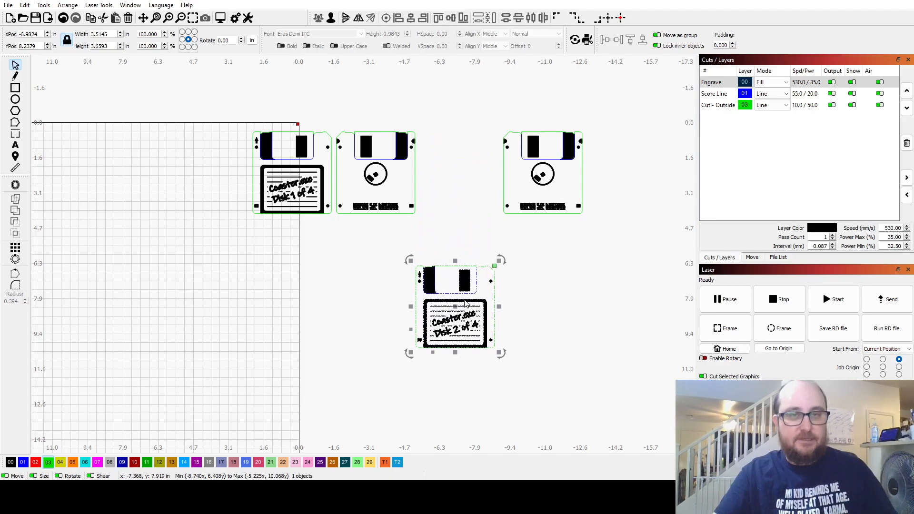
key("ctrl+z")
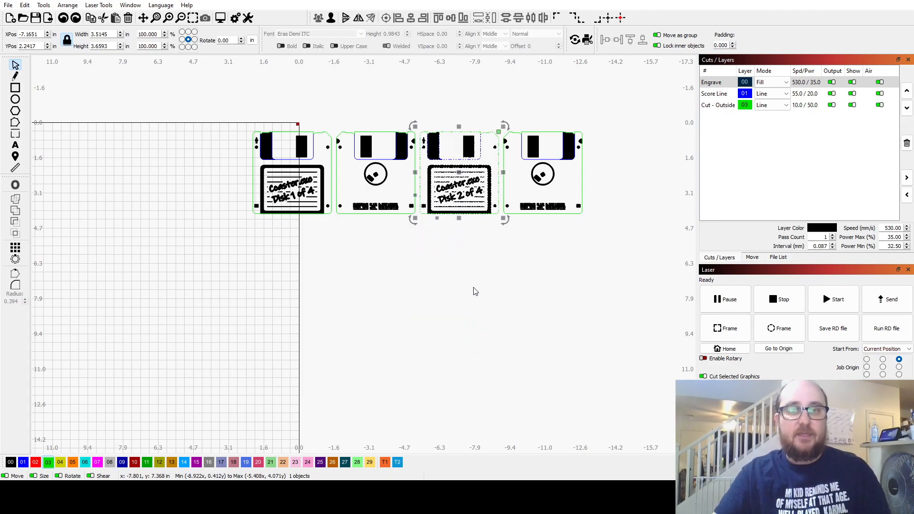
left_click_drag(193, 92, 597, 251)
left_click_drag(409, 172, 392, 278)
left_click_drag(286, 190, 207, 141)
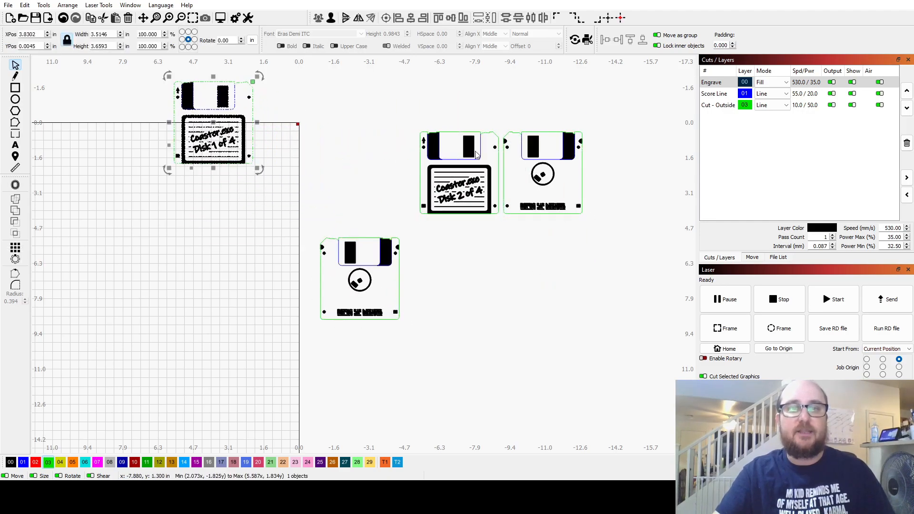
left_click_drag(476, 155, 397, 112)
left_click_drag(568, 157, 617, 233)
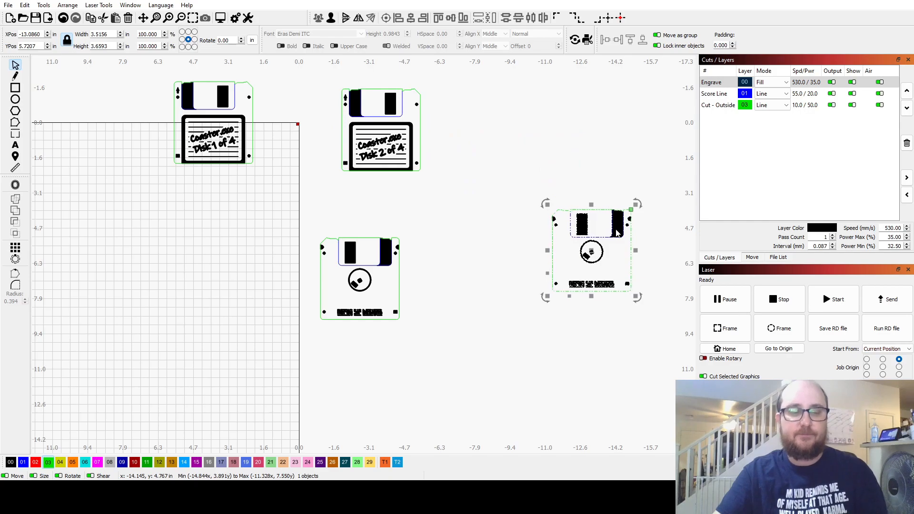
key("ctrl+z")
key("ctrl+z")
key("ctrl+z")
key("ctrl+z")
Preview the laser path of the four separate groups in the original Disk 1 and Disk 2 row and play the simulation.
left_click(281, 290)
left_click_drag(150, 268, 633, 246)
left_click_drag(102, 159, 552, 313)
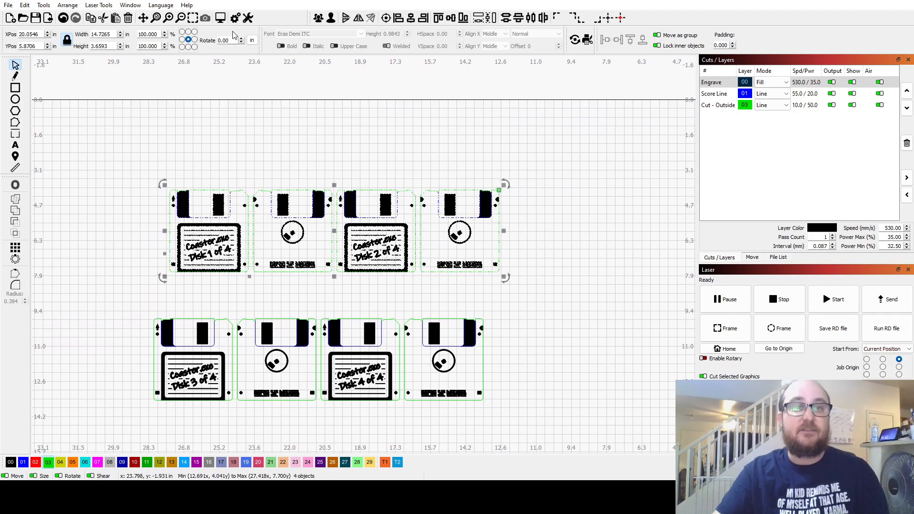
left_click(220, 18)
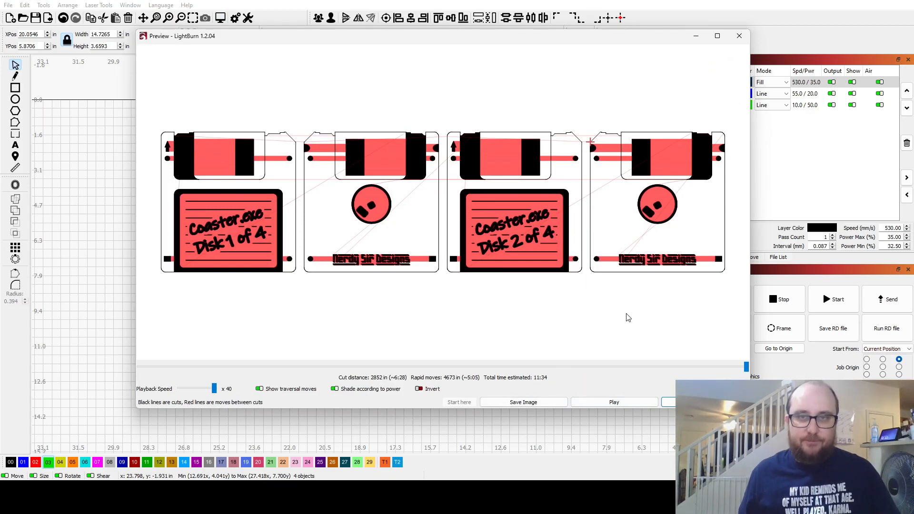
left_click(628, 402)
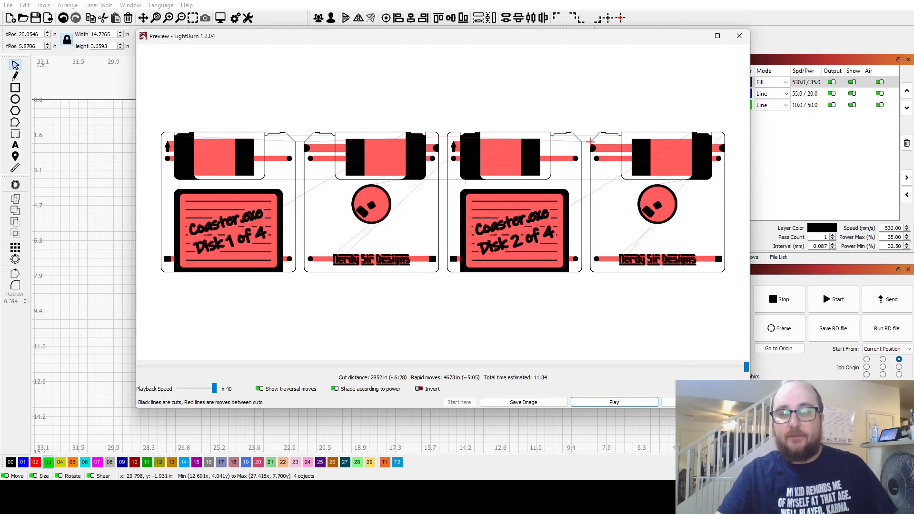
left_click(705, 403)
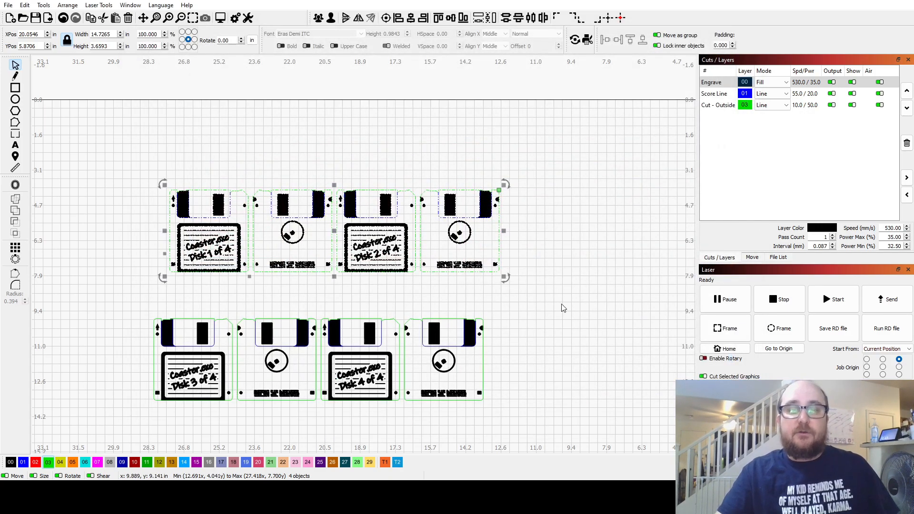
Reselect the four coaster groups of the original Disk 1 and Disk 2 row.
left_click(559, 285)
left_click_drag(551, 174, 131, 302)
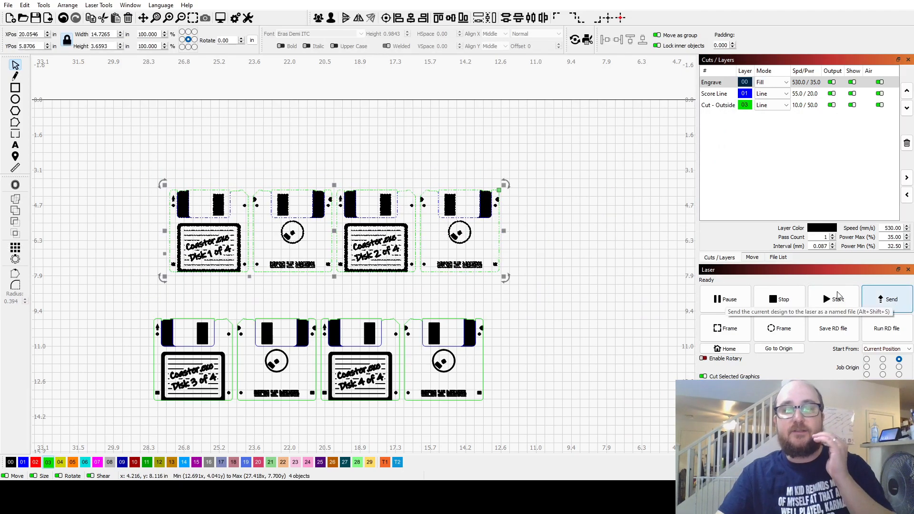
left_click(526, 196)
left_click_drag(570, 152, 138, 299)
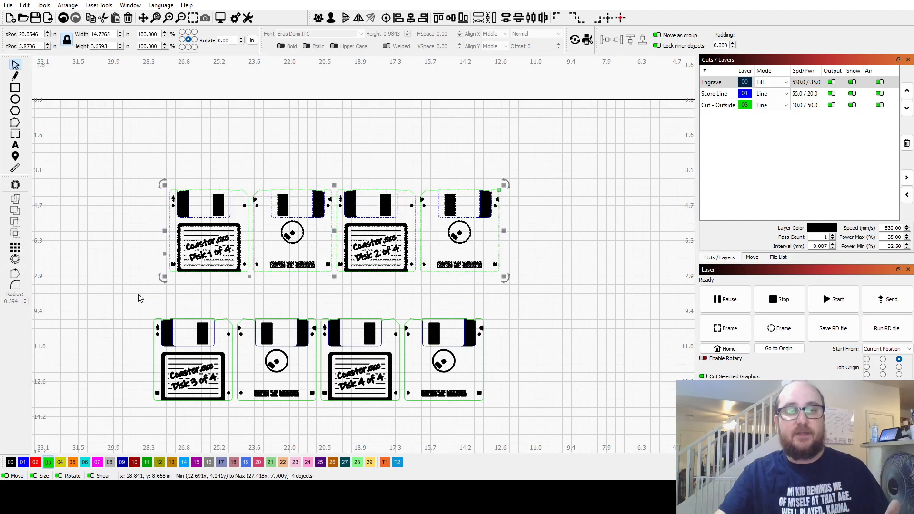
Try to send the selected Disk 1 and Disk 2 row to the laser, confirming that the air is turned on.
left_click(887, 299)
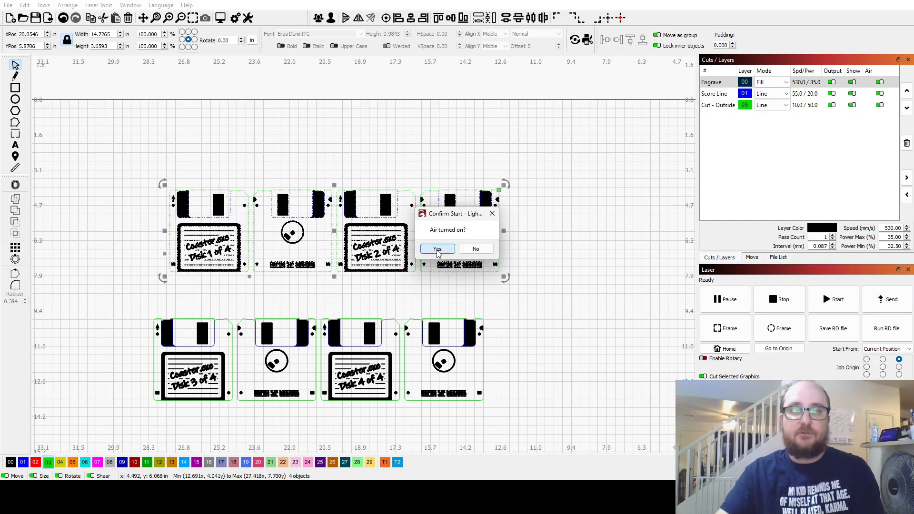
left_click(459, 249)
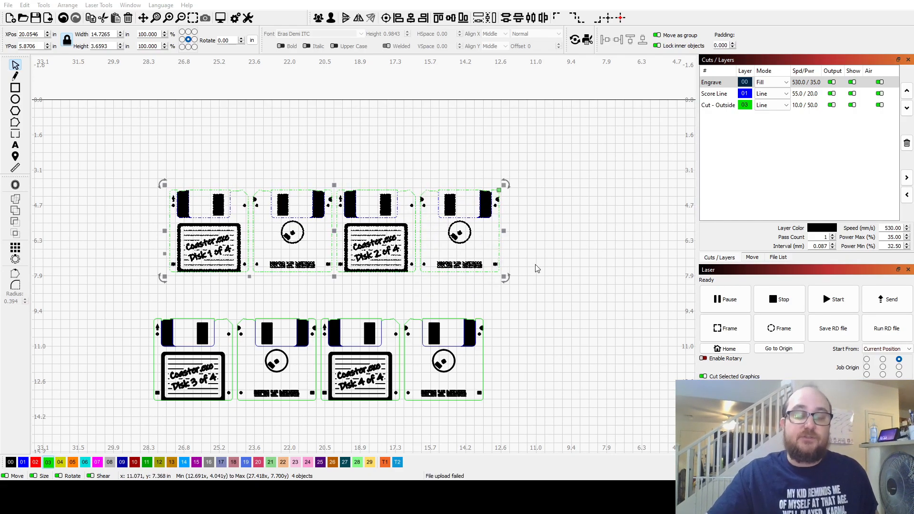
Select the original Disk 1 and Disk 2 row, both original rows together, and the pasted row individually, and clear the selection.
left_click(551, 141)
left_click_drag(561, 153, 137, 299)
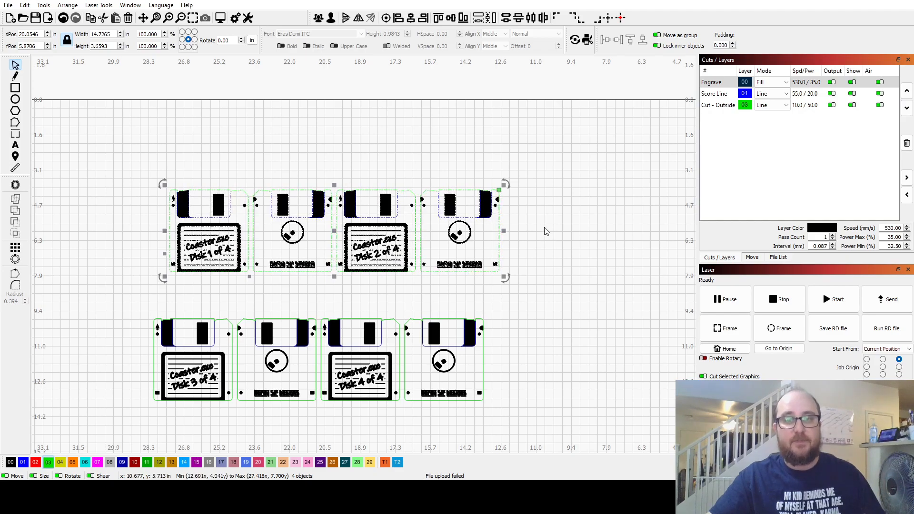
left_click_drag(563, 157, 136, 301)
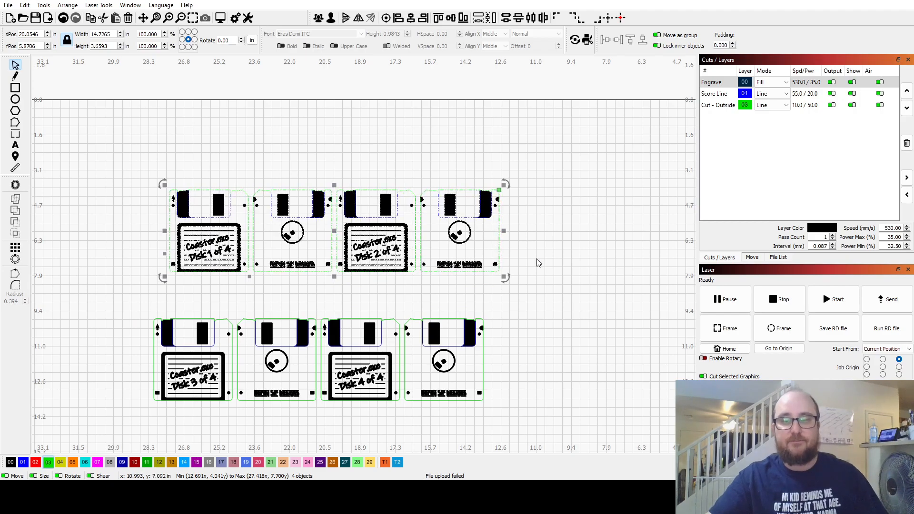
left_click_drag(565, 135, 140, 448)
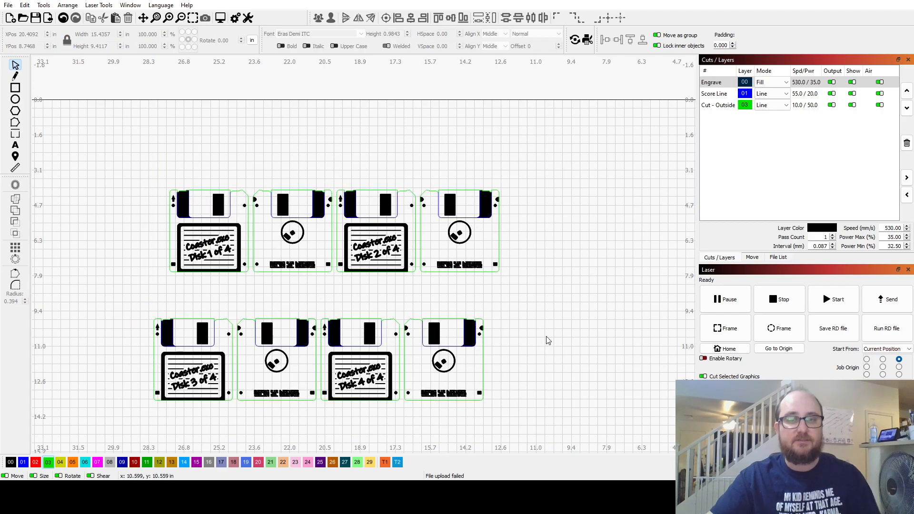
scroll(548, 340, "down", 7)
left_click_drag(605, 321, 462, 287)
left_click_drag(450, 164, 649, 290)
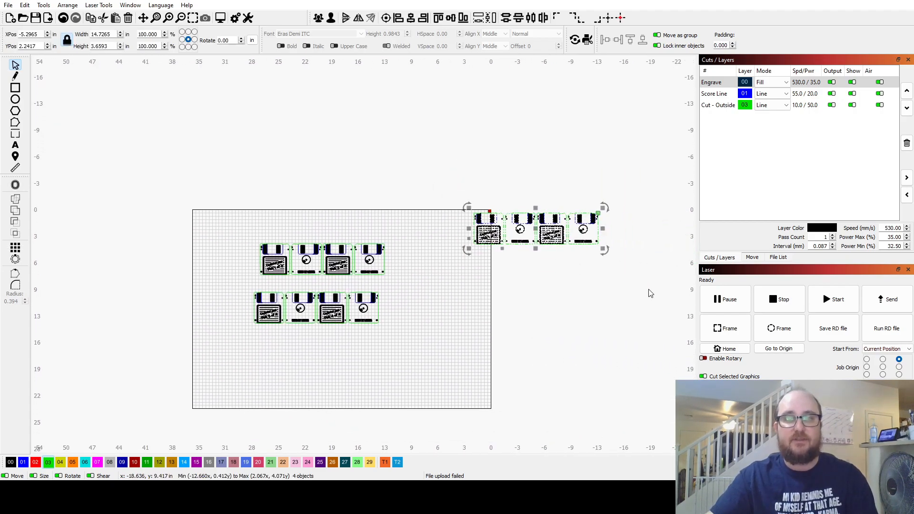
left_click(591, 330)
scroll(394, 267, "up", 2)
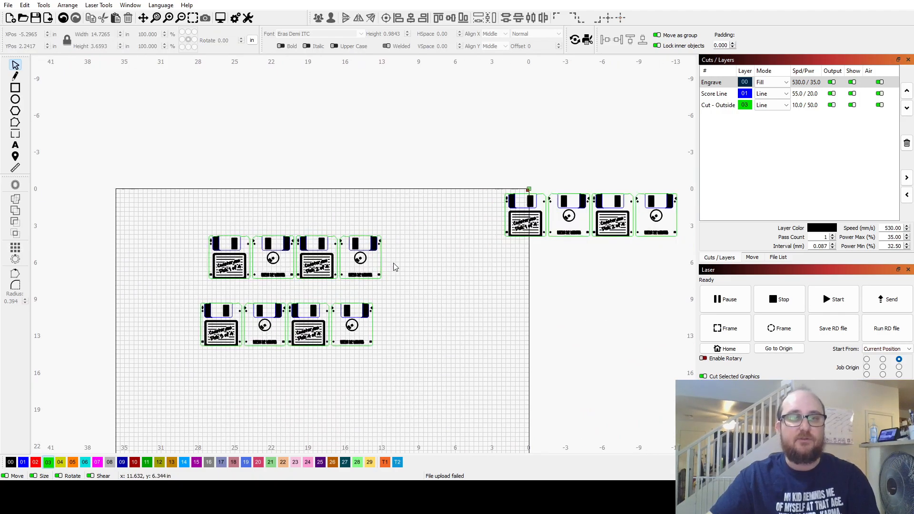
Select the original Disk 1 and Disk 2 row, start sending it to the laser as DISK1, and cancel the upload.
left_click_drag(388, 221, 175, 299)
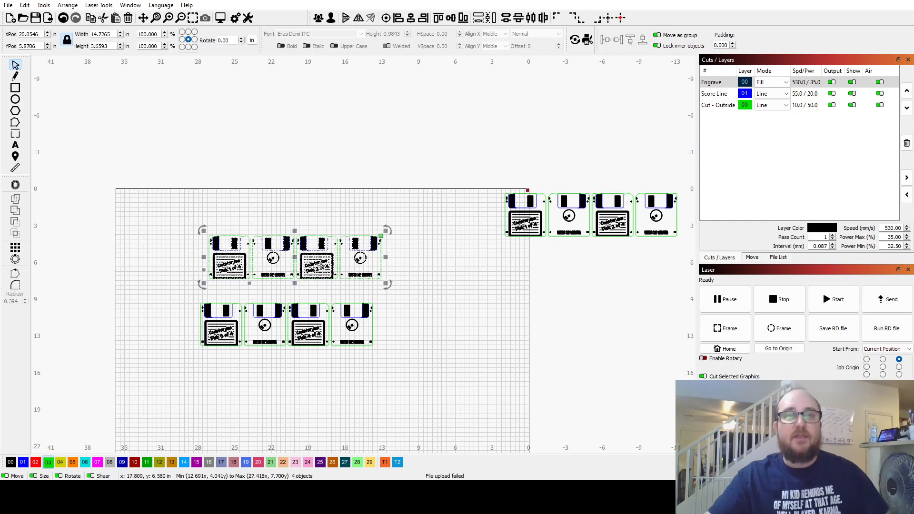
left_click(888, 299)
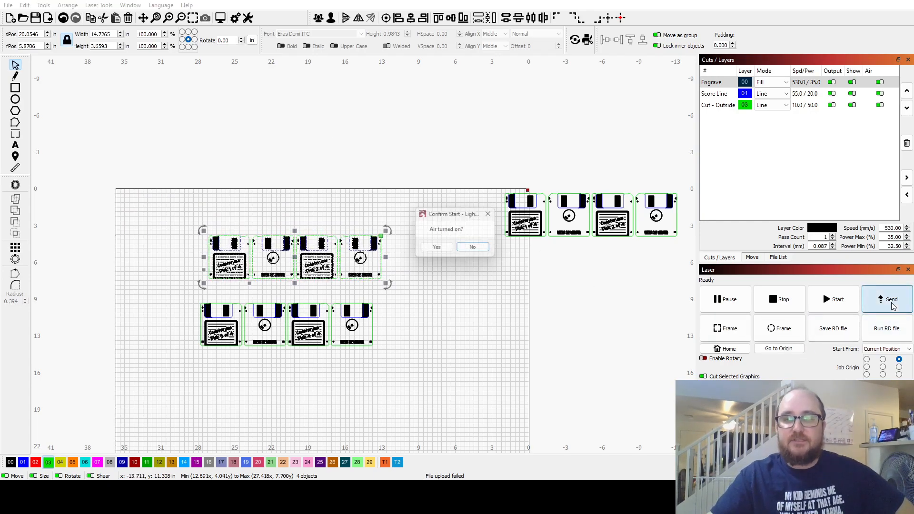
left_click(436, 249)
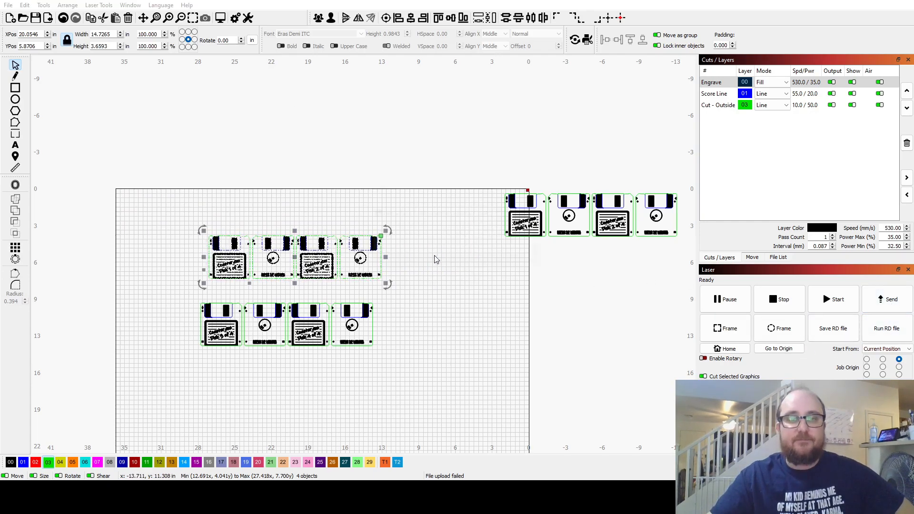
left_click(432, 235)
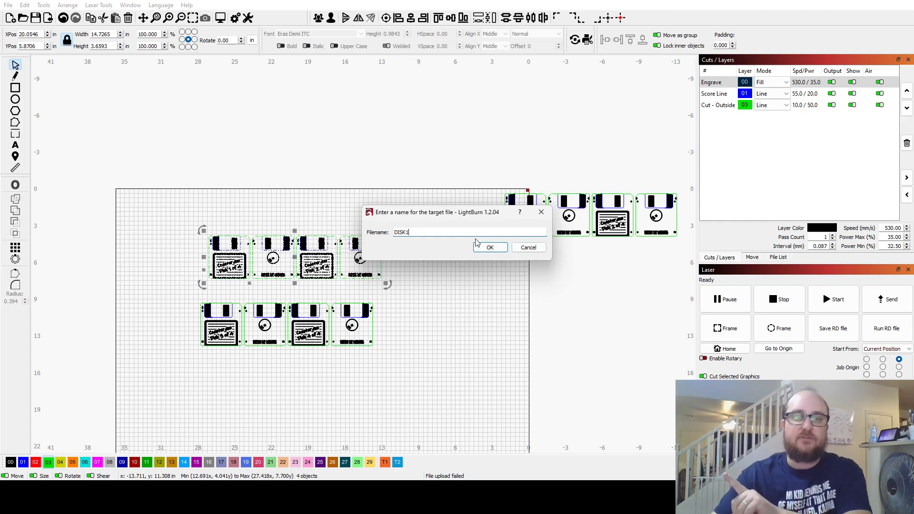
left_click(528, 247)
Select the Disk 3 and Disk 4 row and disable output of the Cut - Outside layer.
left_click(467, 304)
left_click_drag(419, 296, 174, 382)
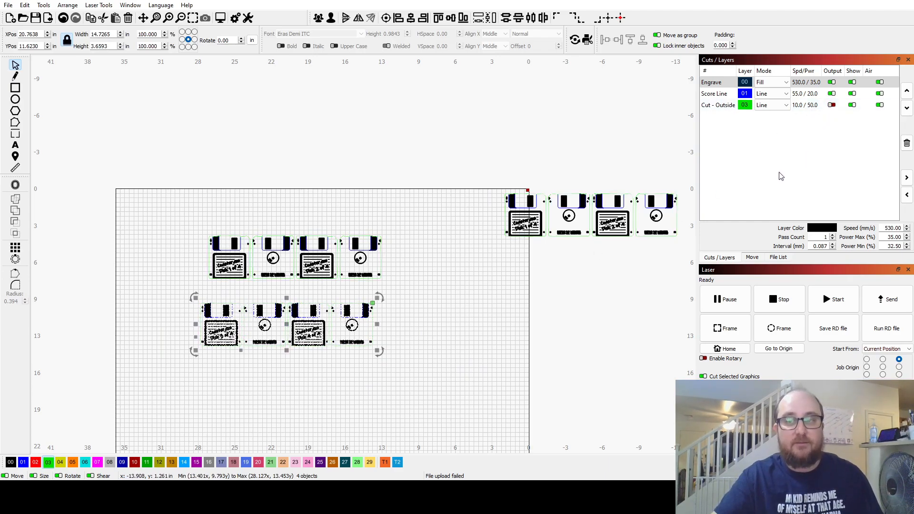
scroll(371, 338, "up", 8)
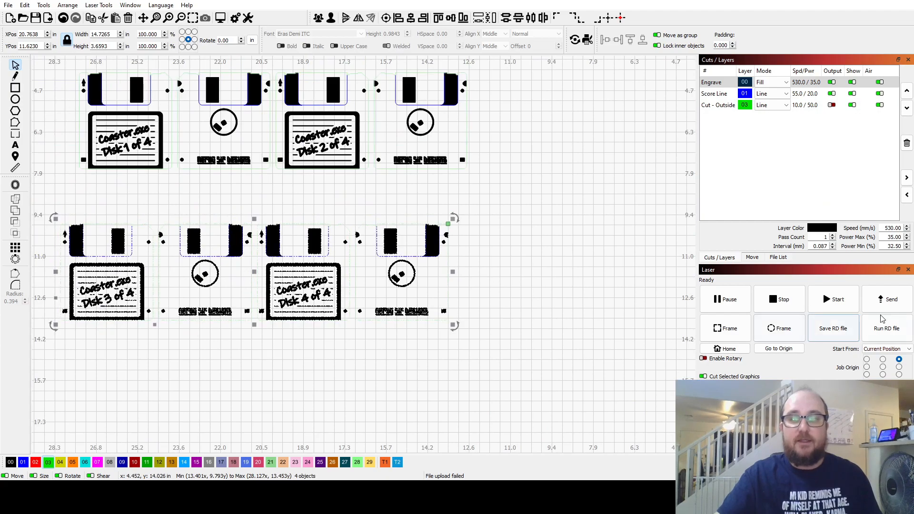
Start sending the Disk 3 and Disk 4 row to the laser, confirm the air is on, and cancel at the file naming.
left_click(904, 299)
left_click(426, 250)
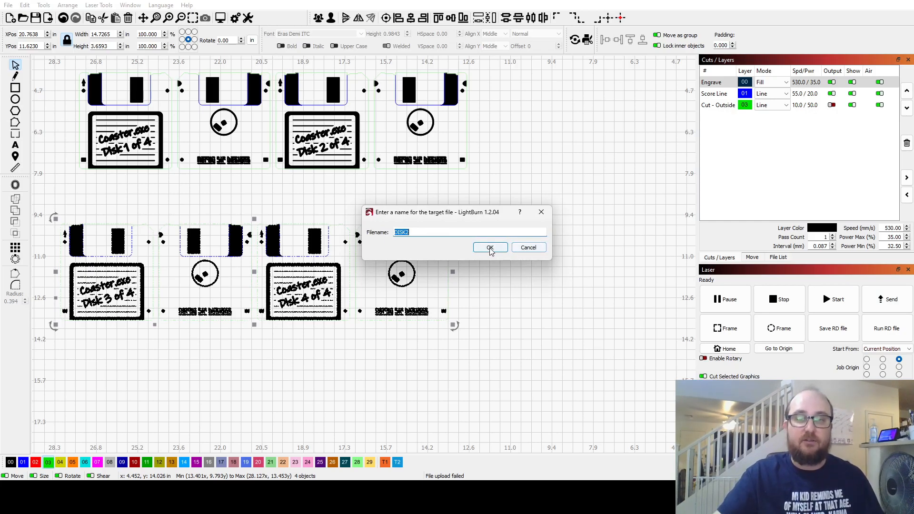
left_click(520, 254)
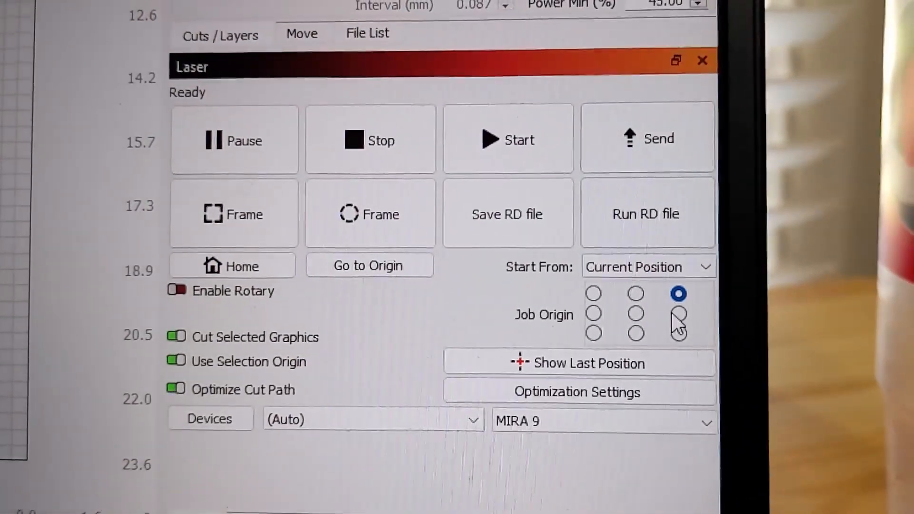
Set the laser job to start from Current Position.
left_click(648, 285)
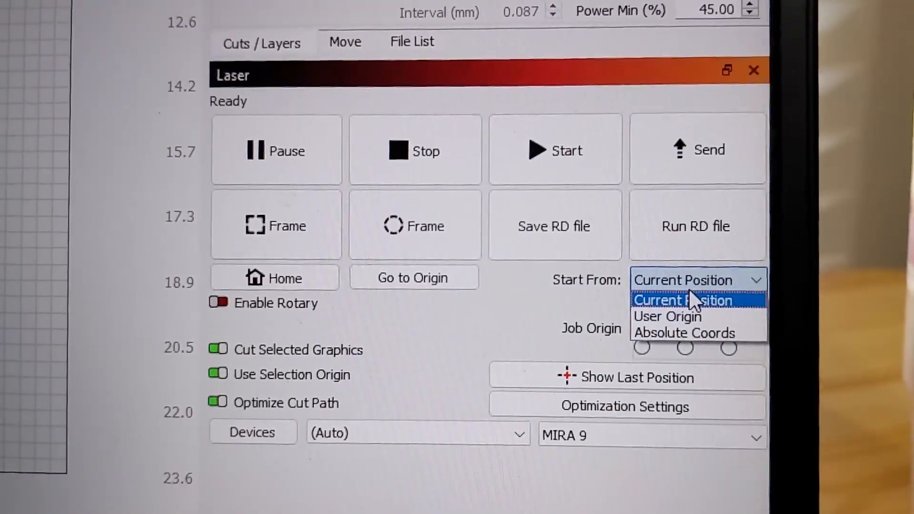
left_click(688, 300)
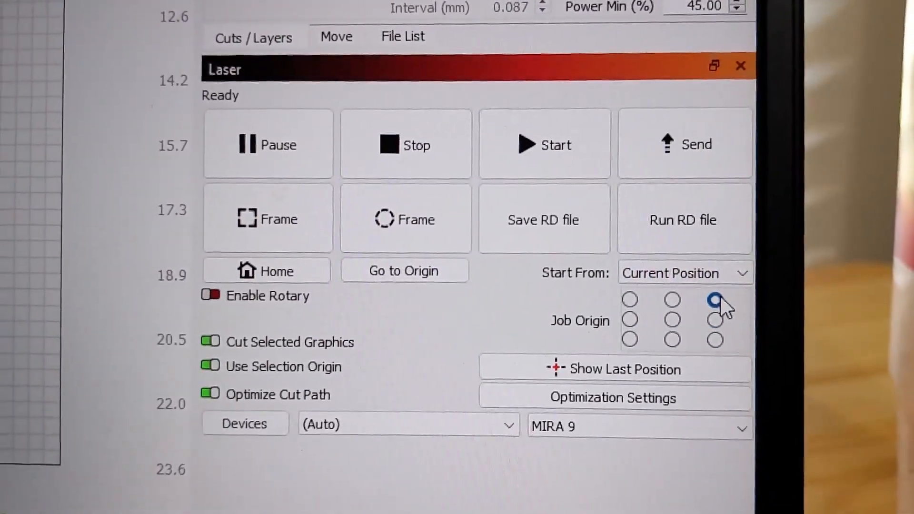